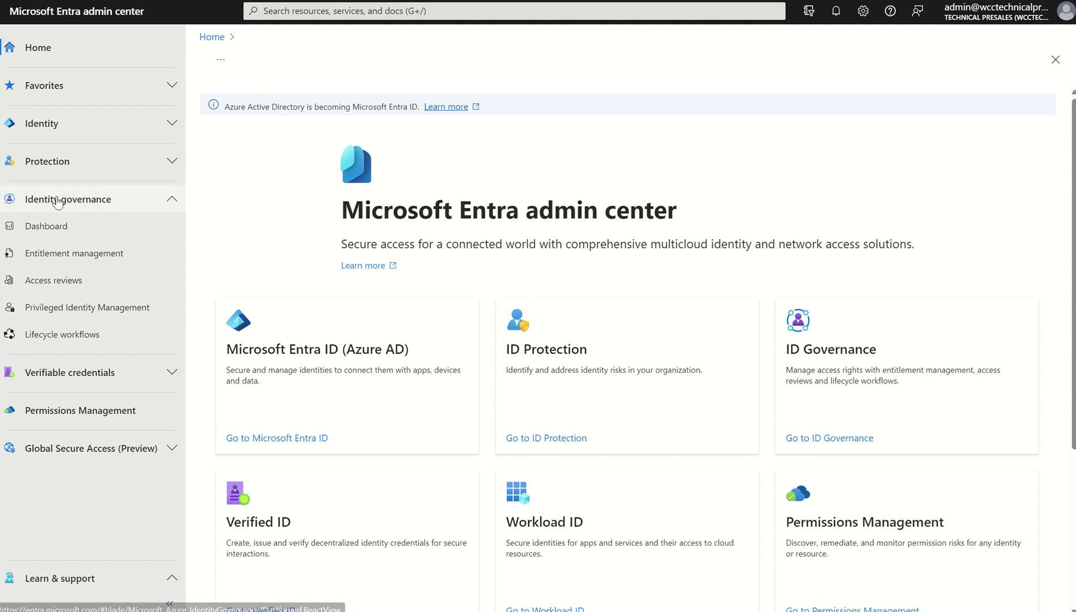
Open Entitlement management under Identity governance and view its catalogs and access packages lists
left_click(41, 259)
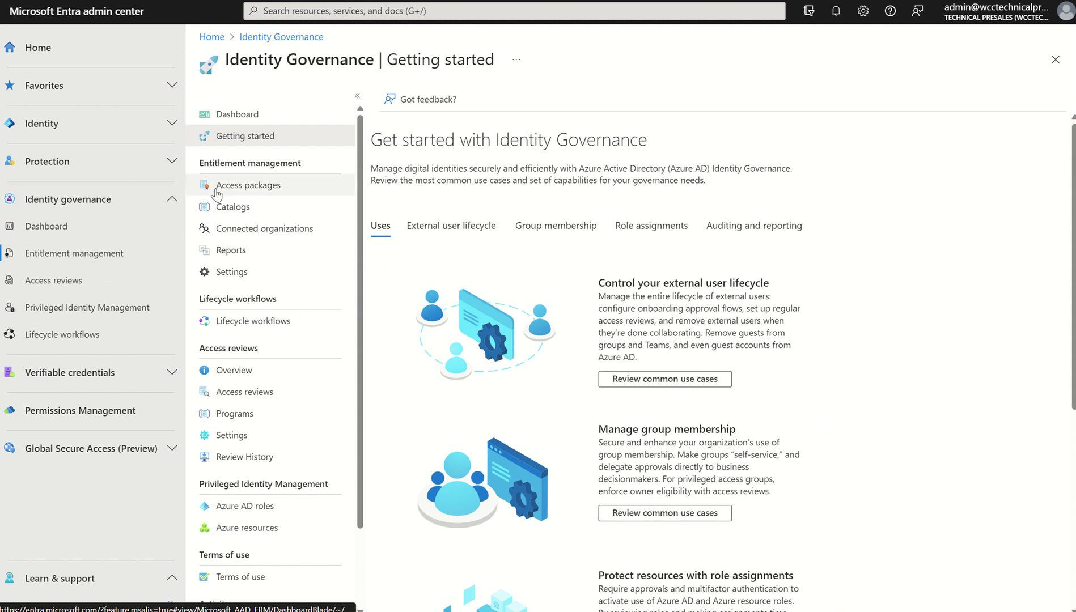
left_click(249, 208)
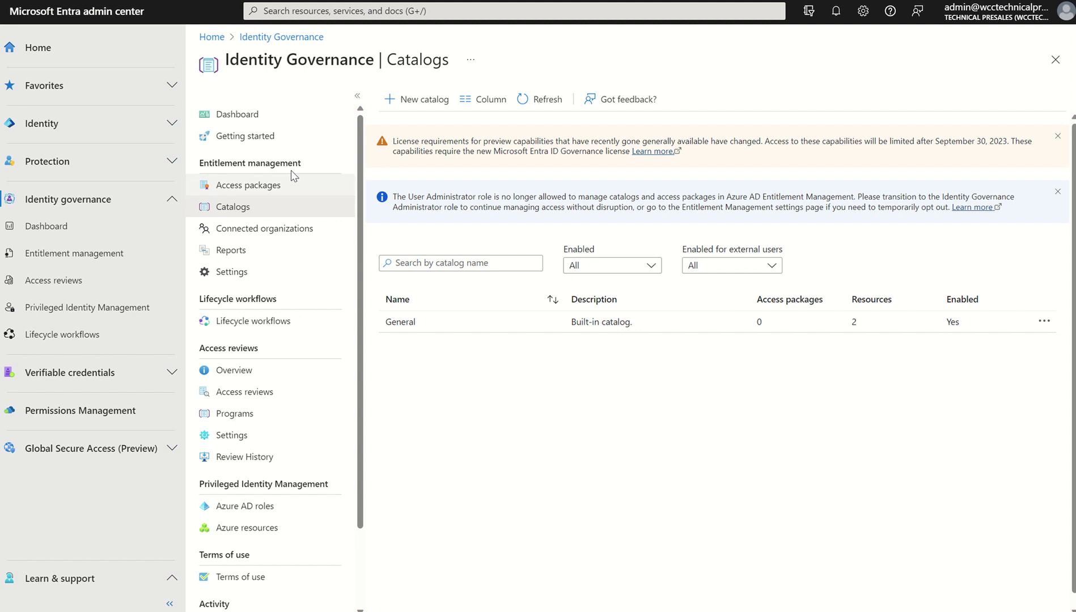
left_click(250, 185)
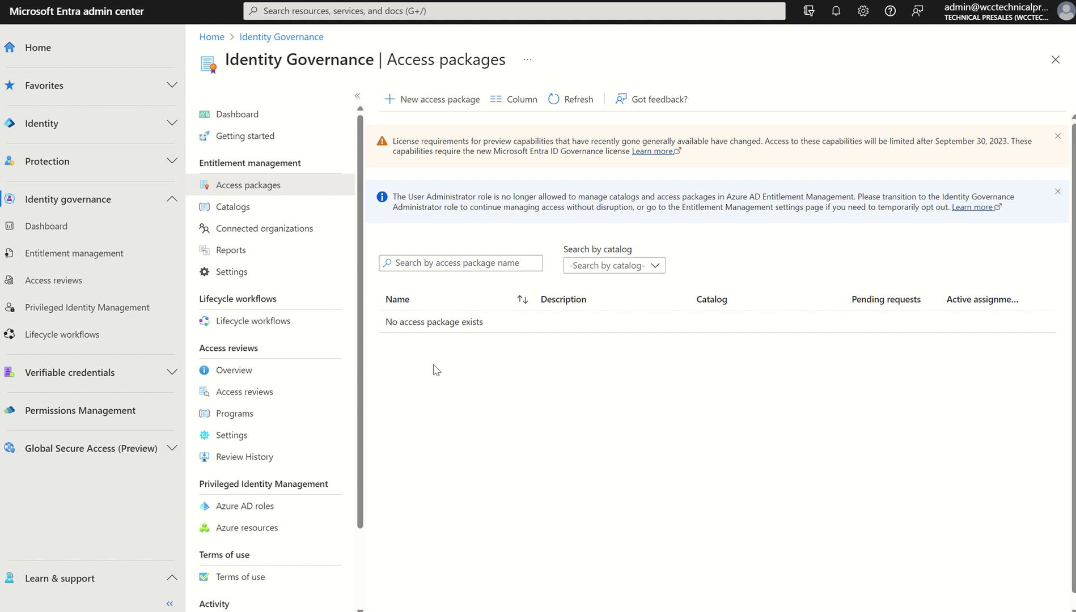
Create a catalog named Technology AC, using Technology AC as its description as well
left_click(248, 214)
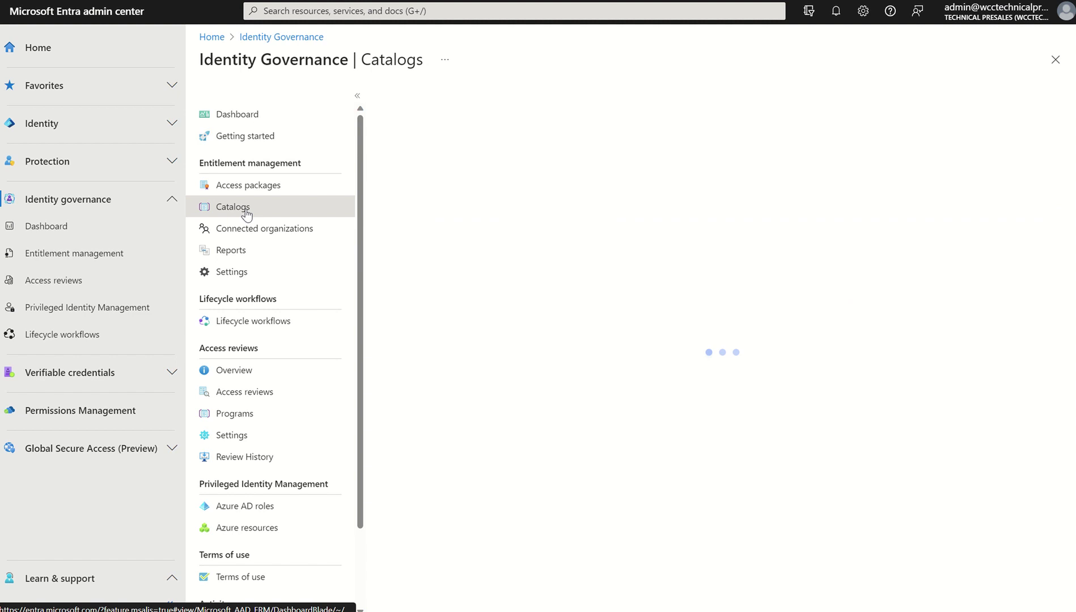
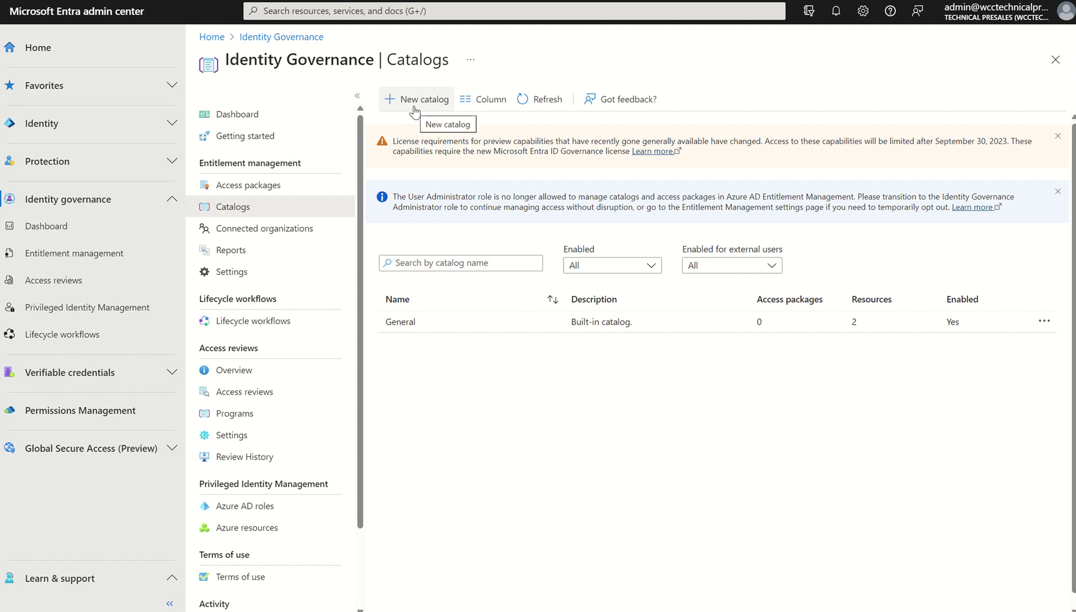
left_click(414, 108)
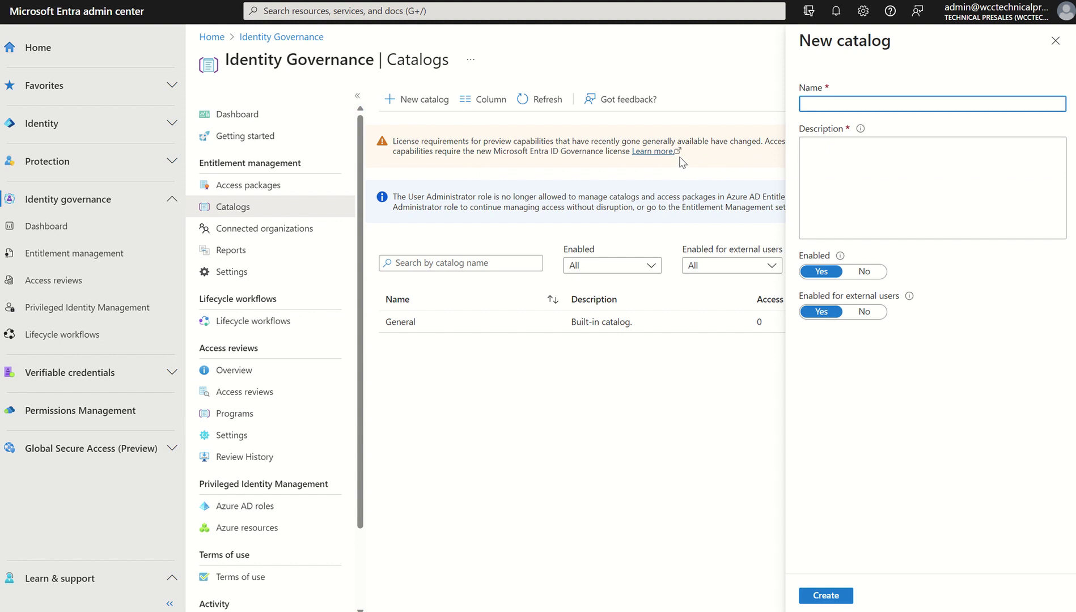
type("Technology AP")
key("BackSpace")
type("C")
triple_click(883, 103)
key("ctrl+c")
left_click(824, 149)
key("ctrl+v")
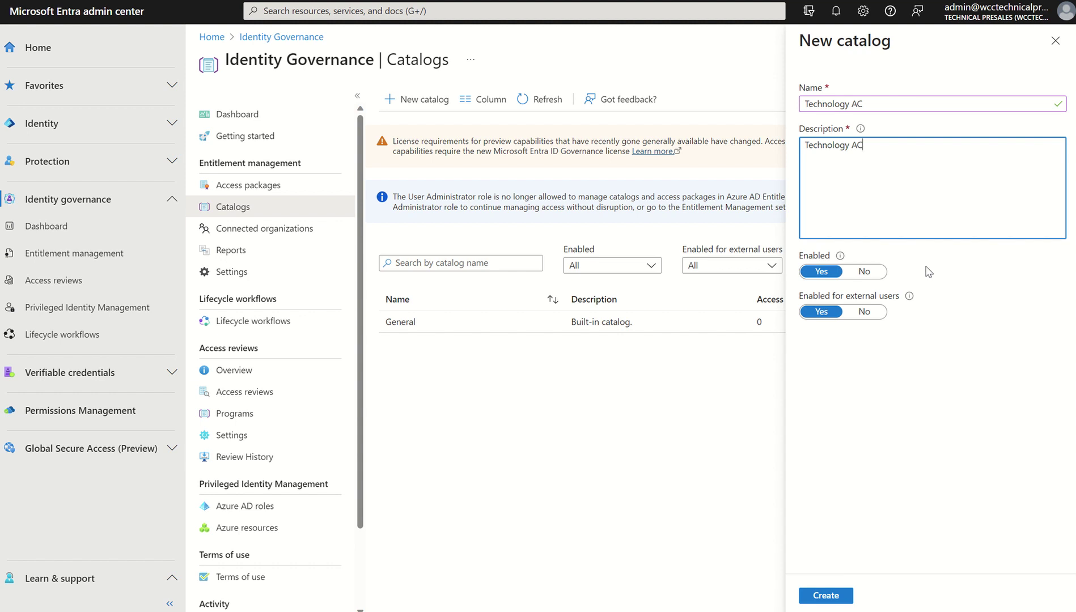
mouse_move(839, 257)
left_click(824, 595)
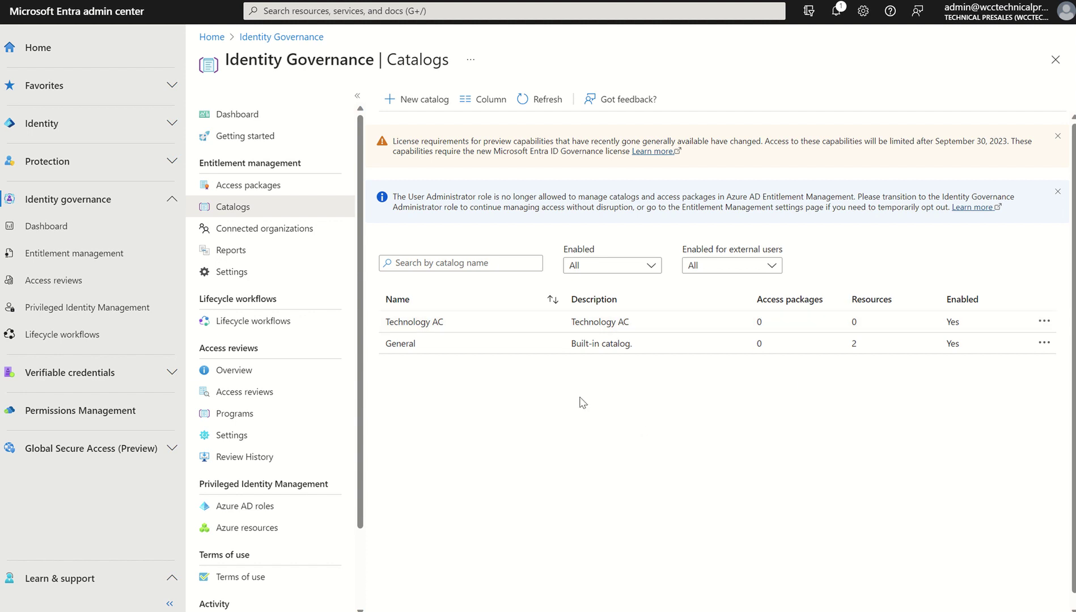
Examine the Technology AC catalog's overview, resources and access packages, and return to the general access packages list
left_click(531, 328)
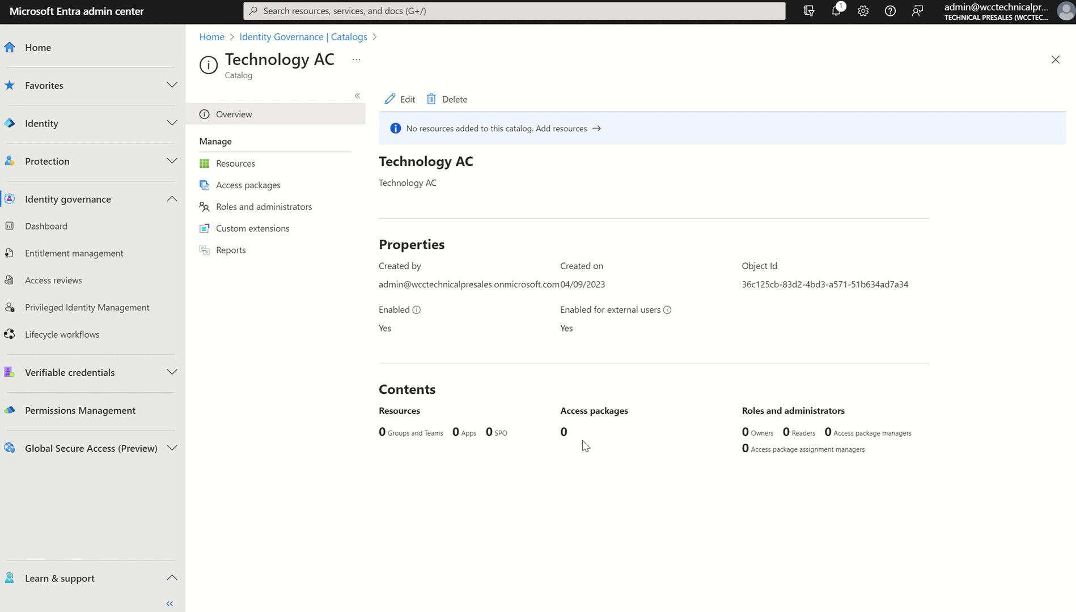
left_click(230, 163)
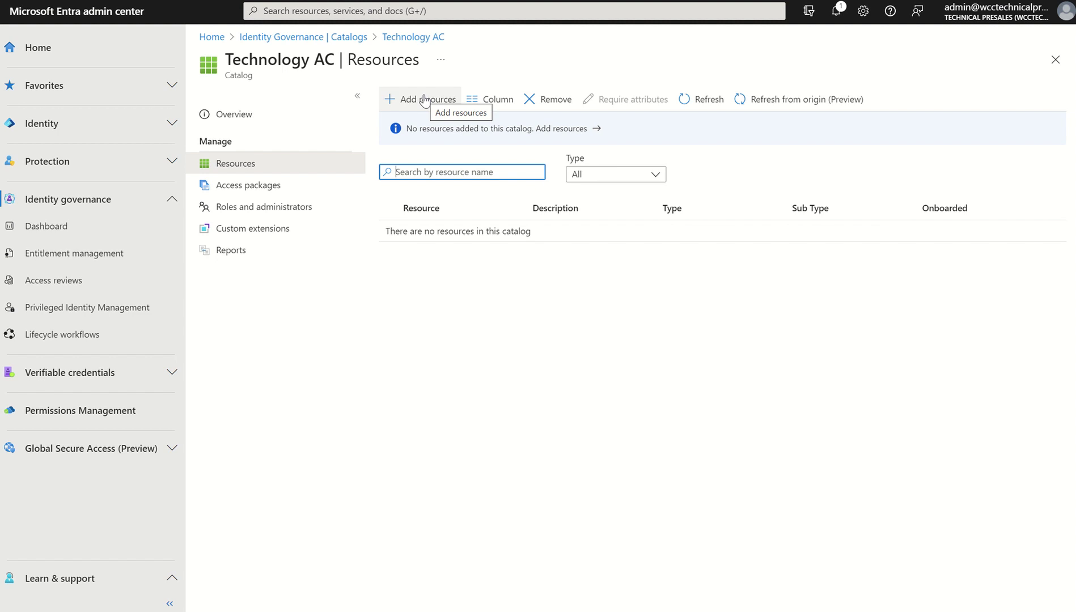
left_click(272, 189)
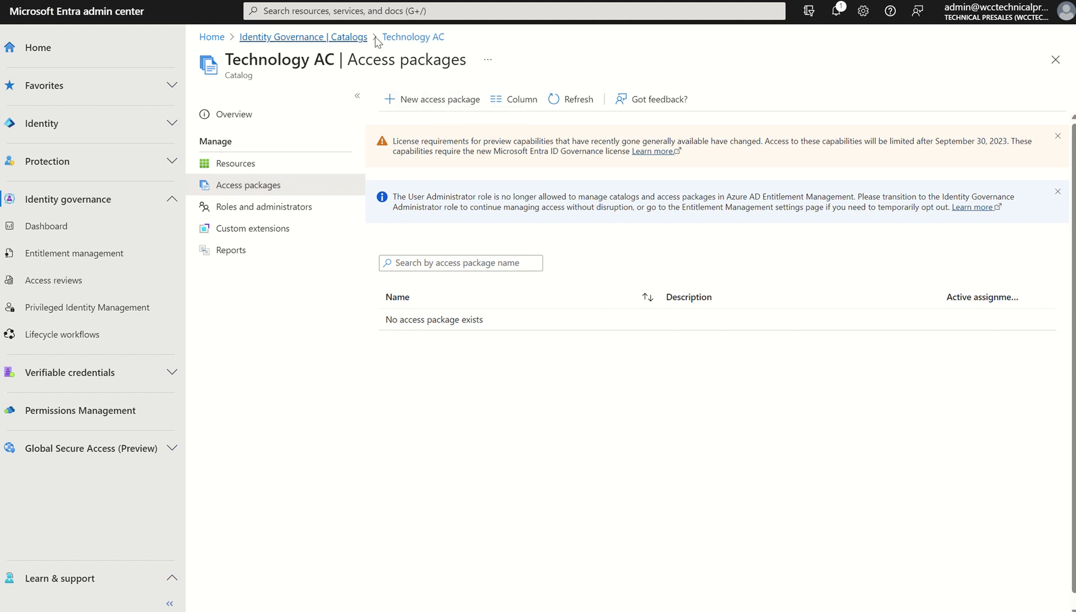
left_click(340, 39)
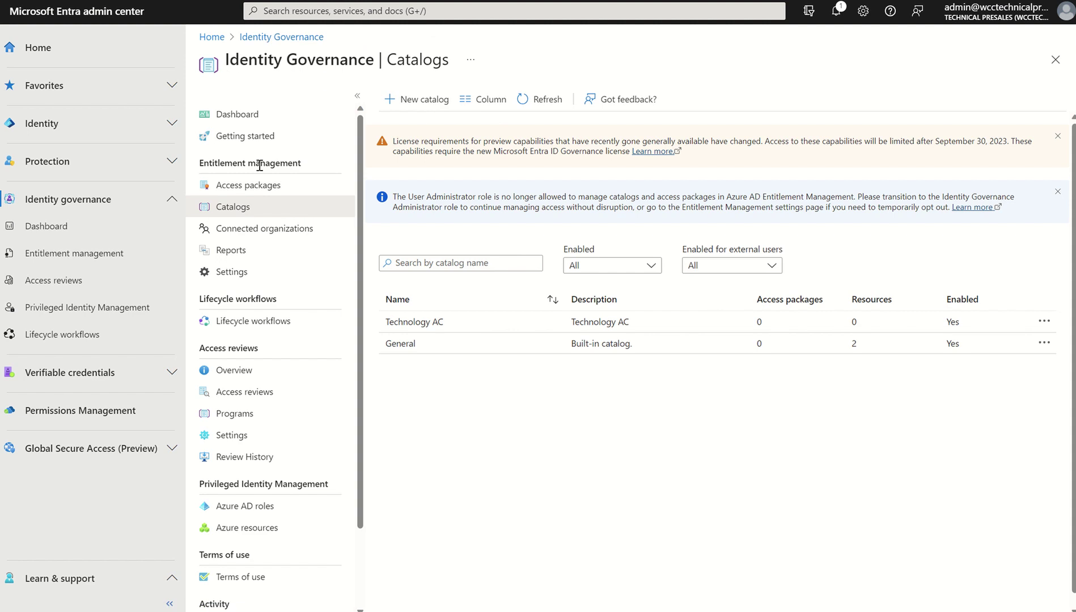
left_click(261, 186)
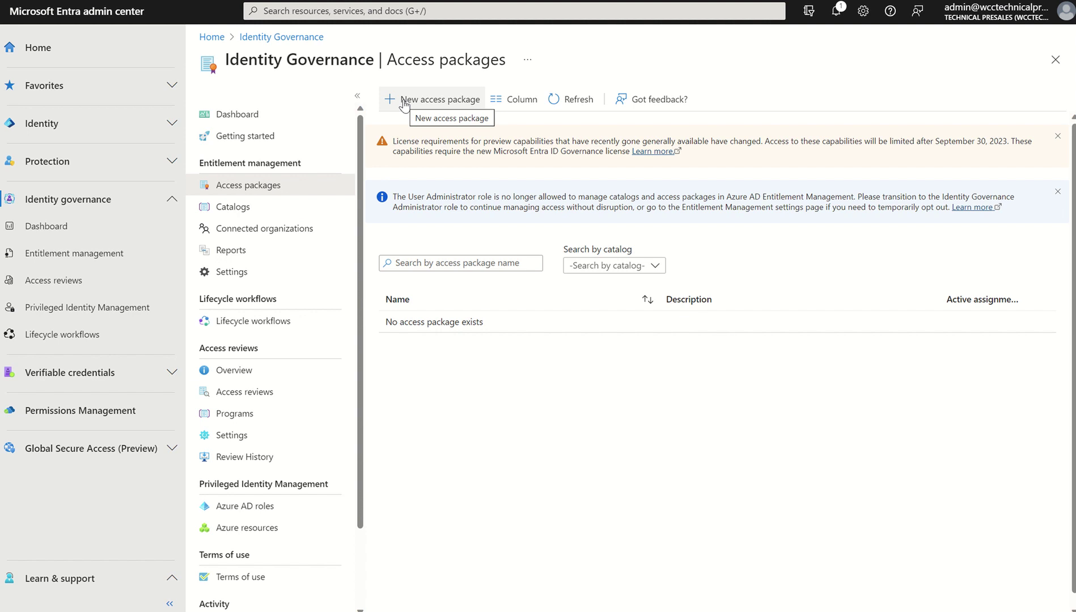
Reopen the Technology AC catalog to examine its roles and administrators and its report on access packages for a user
left_click(250, 208)
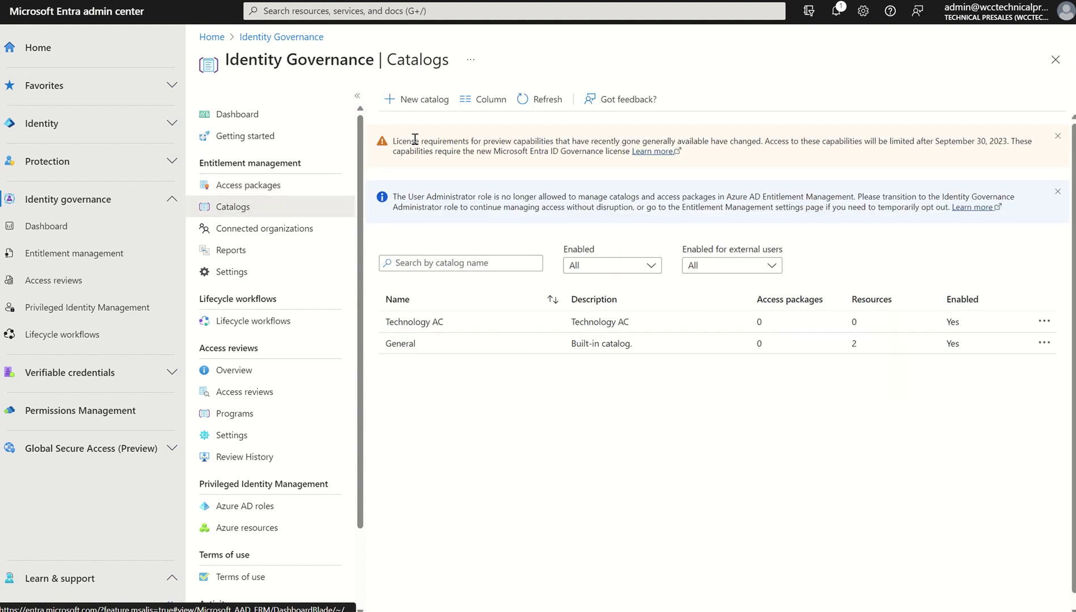
left_click(424, 321)
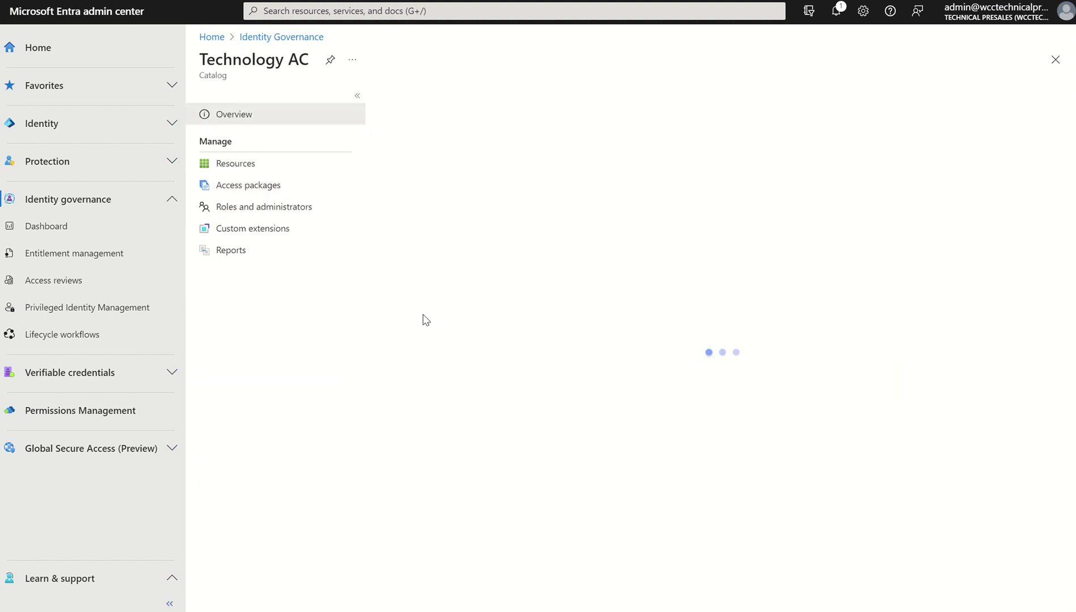
left_click(265, 210)
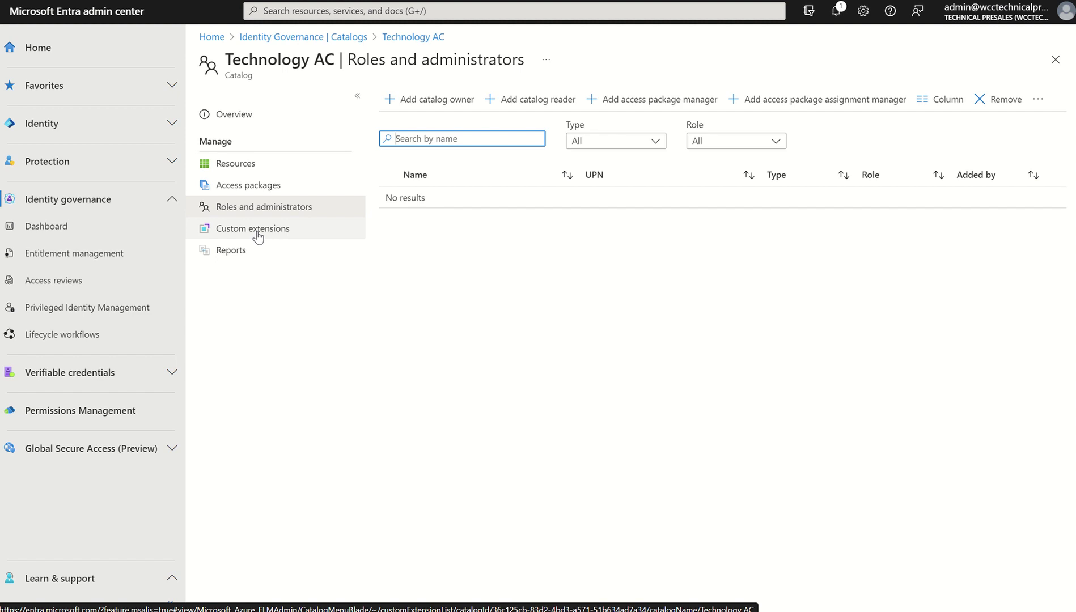
left_click(225, 256)
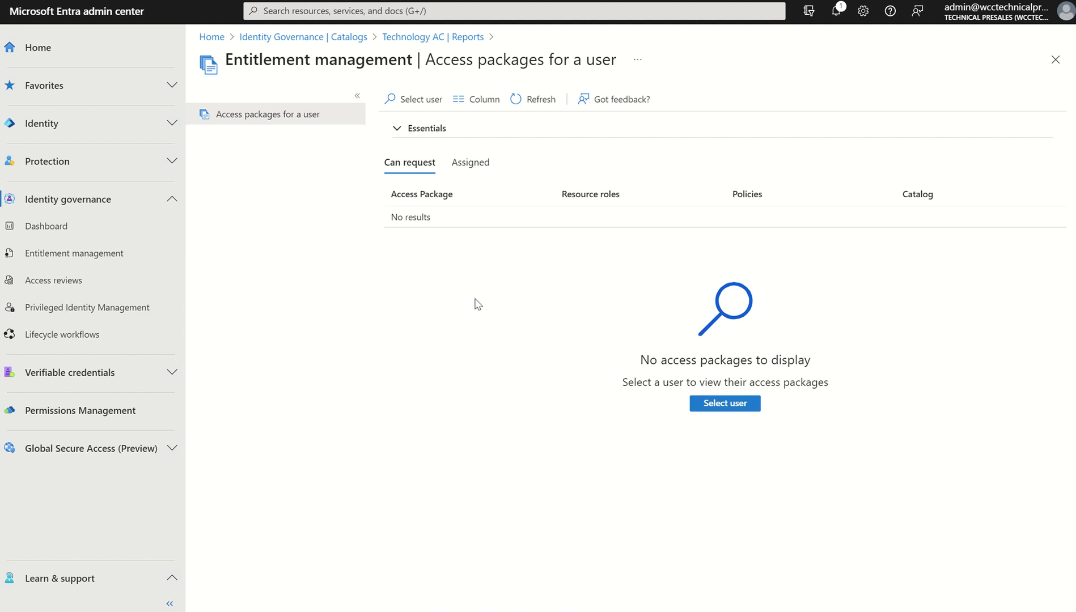
left_click(413, 38)
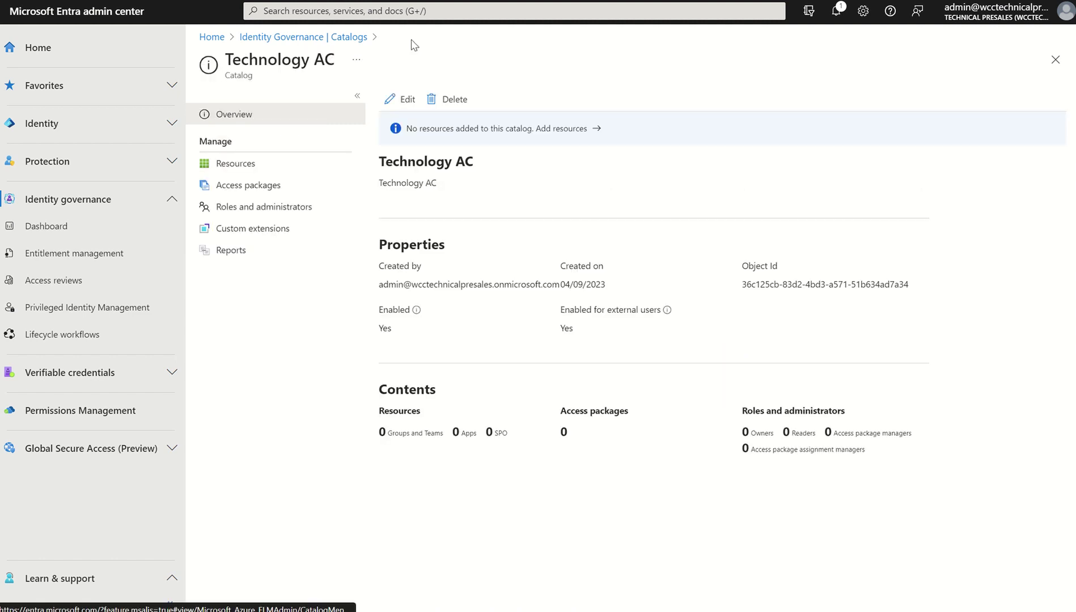
left_click(354, 38)
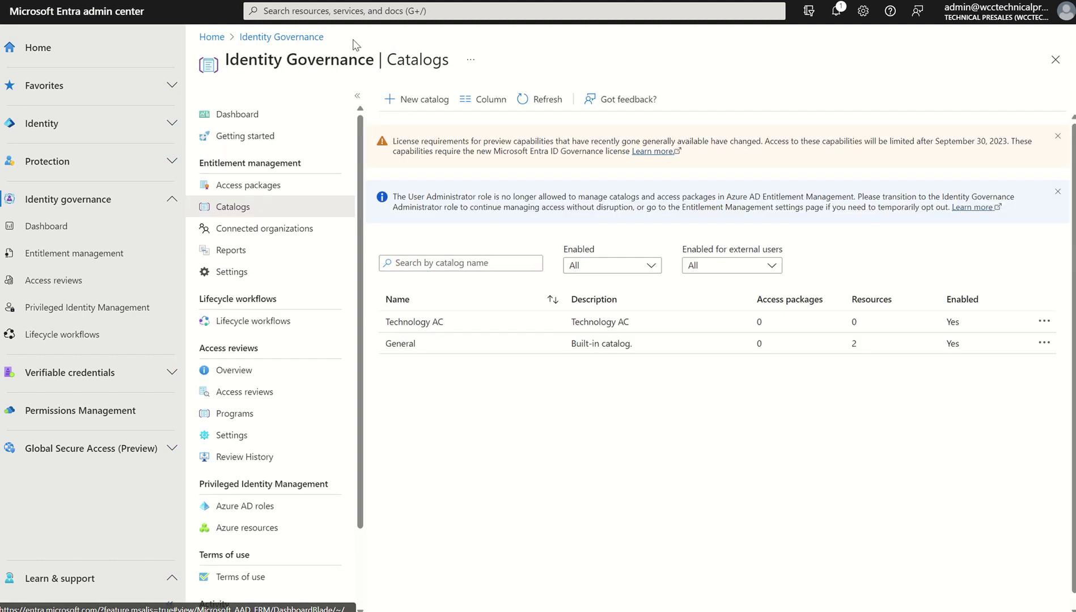
Start a new access package named Technology AP and enter Technology AP as its description
left_click(272, 185)
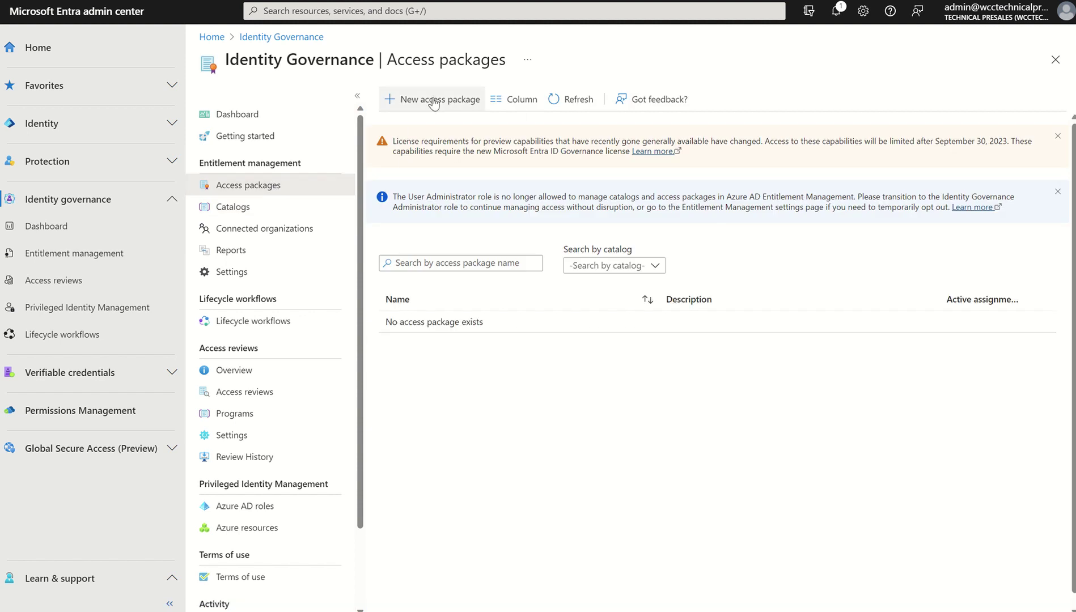
left_click(433, 103)
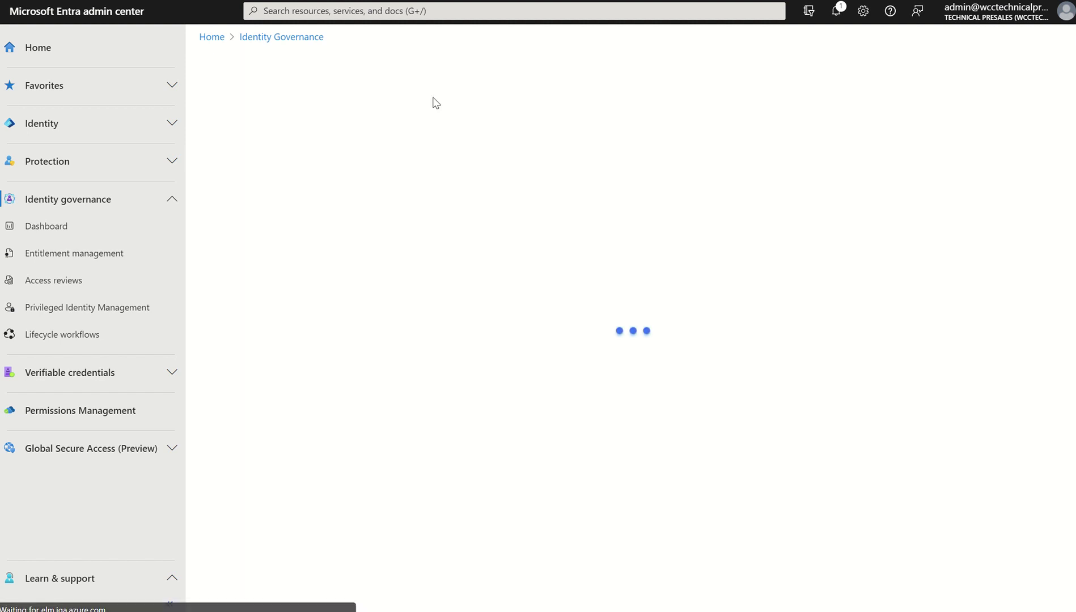
left_click(404, 191)
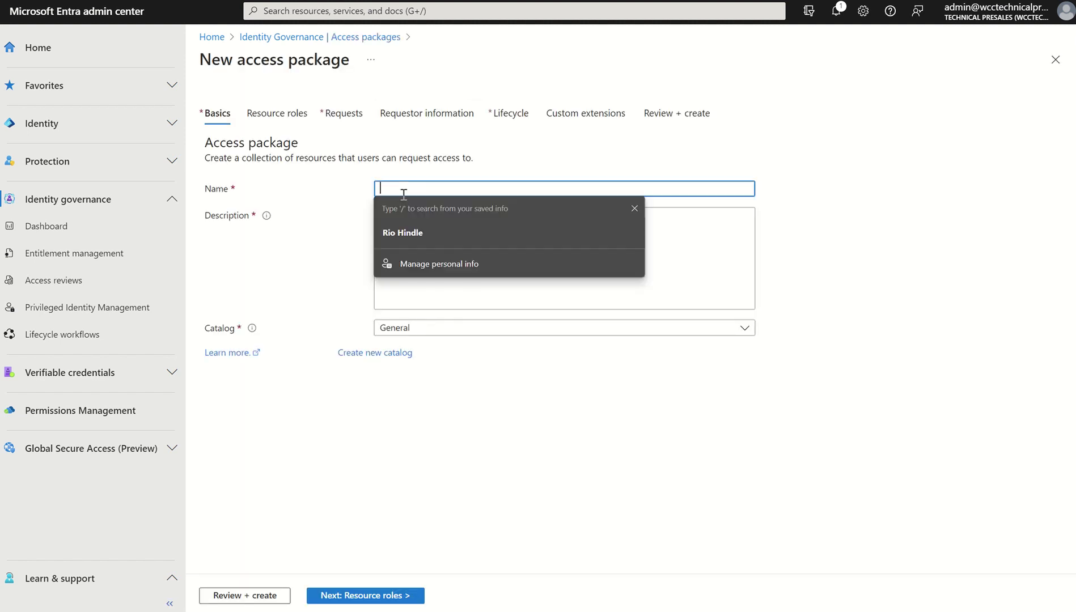
type("Technolo")
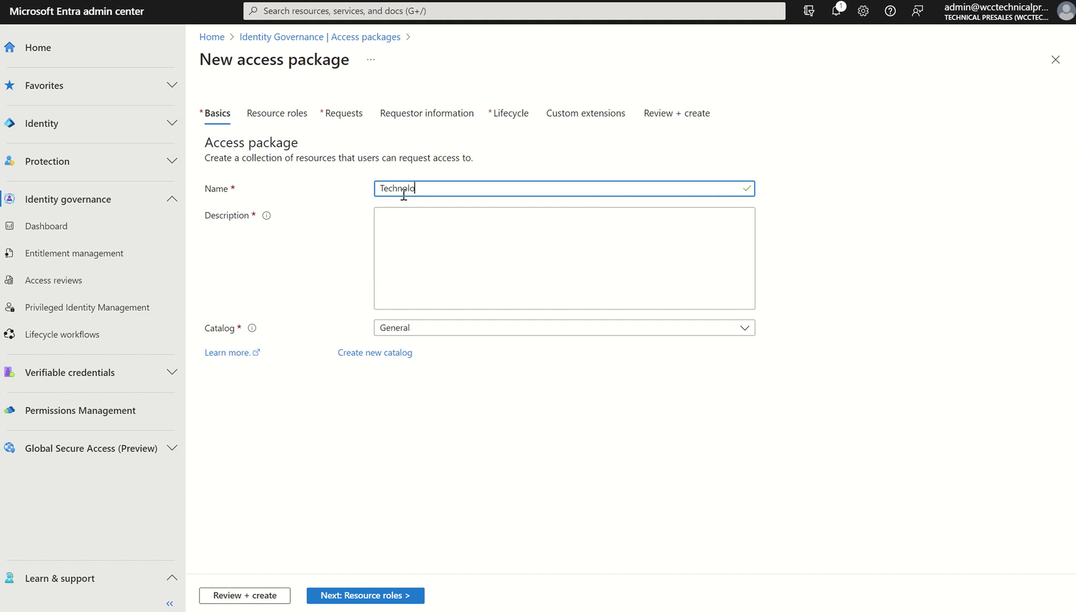
type("gy AP")
left_click_drag(439, 189, 374, 189)
left_click(400, 226)
key("ctrl+v")
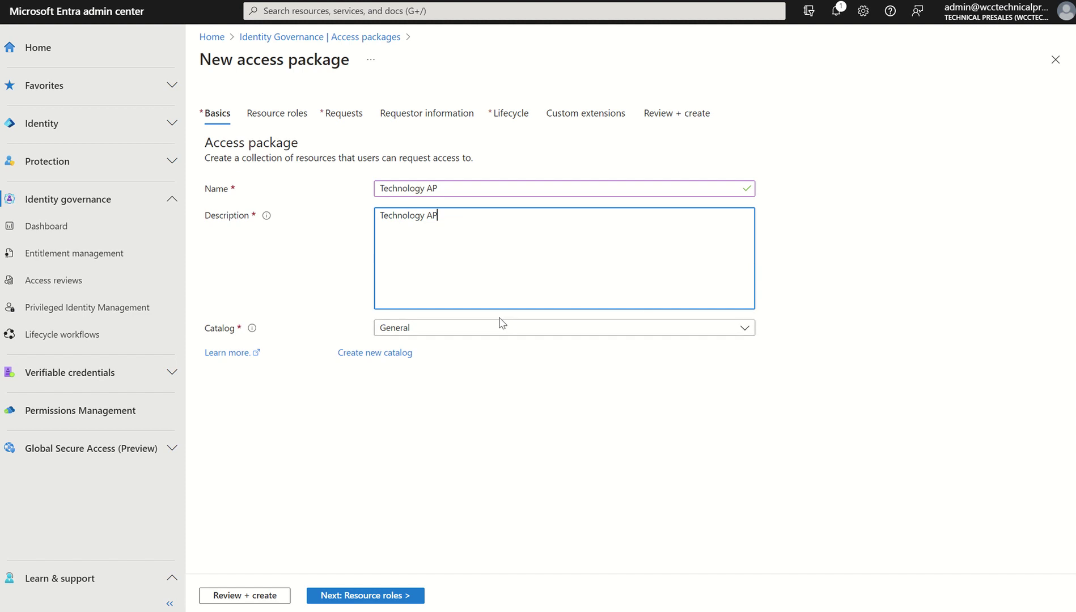
Assign the new access package to the Technology AC catalog and proceed to its resource roles
left_click(460, 332)
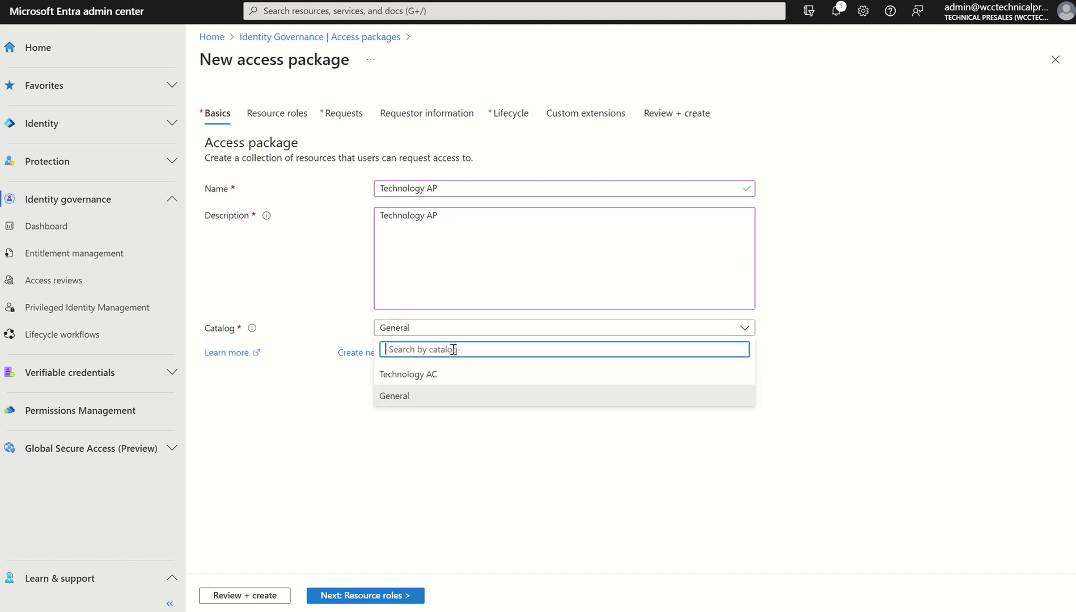
left_click(444, 376)
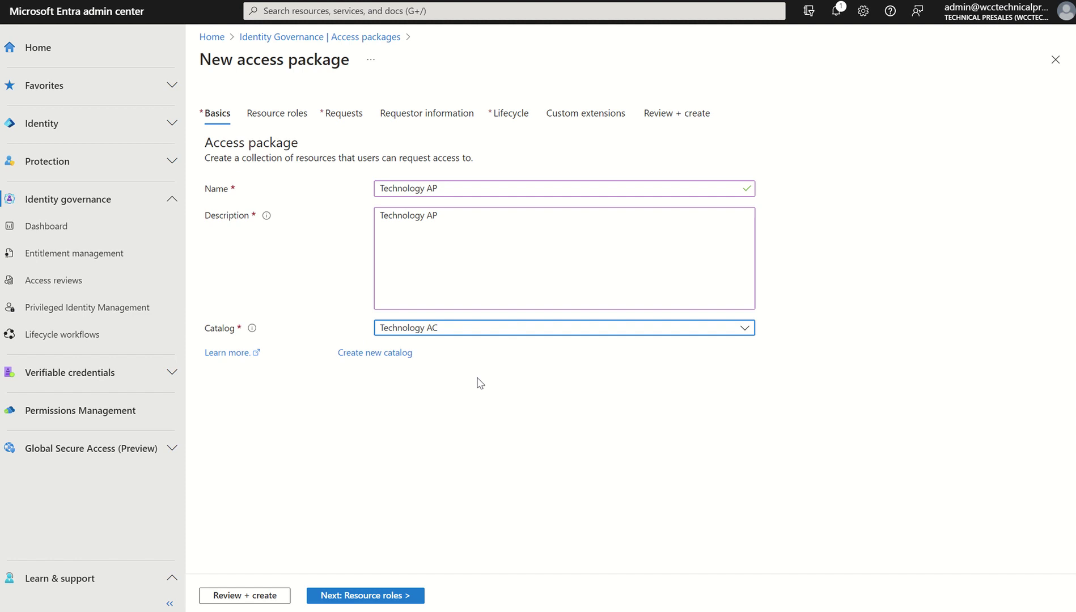
left_click(361, 595)
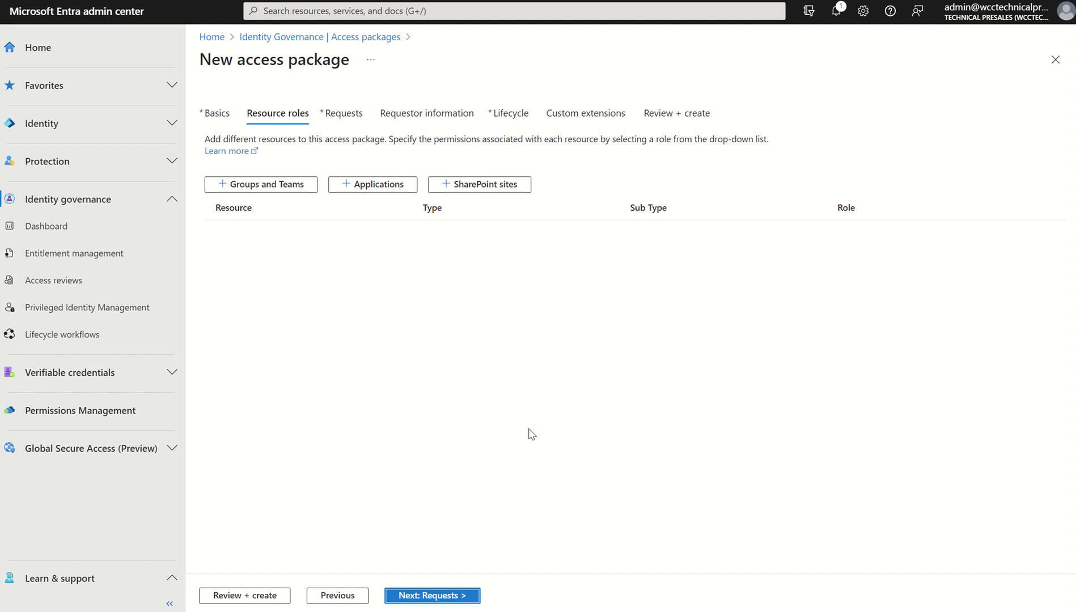
Open the Groups and Teams selection for the package and include all groups not in the Technology AC catalog
left_click(291, 192)
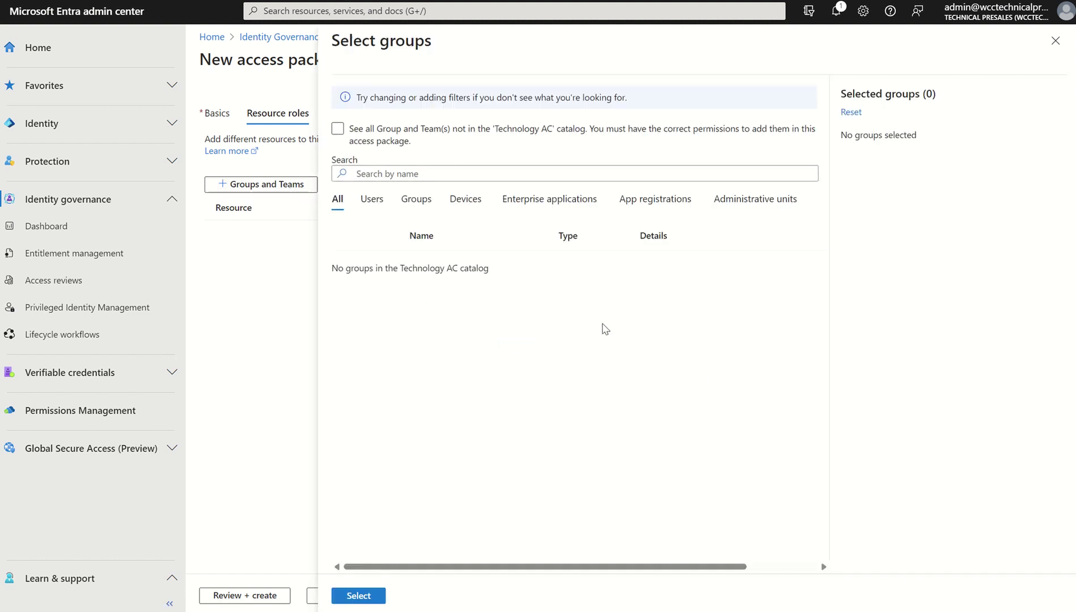
left_click(371, 200)
left_click(416, 201)
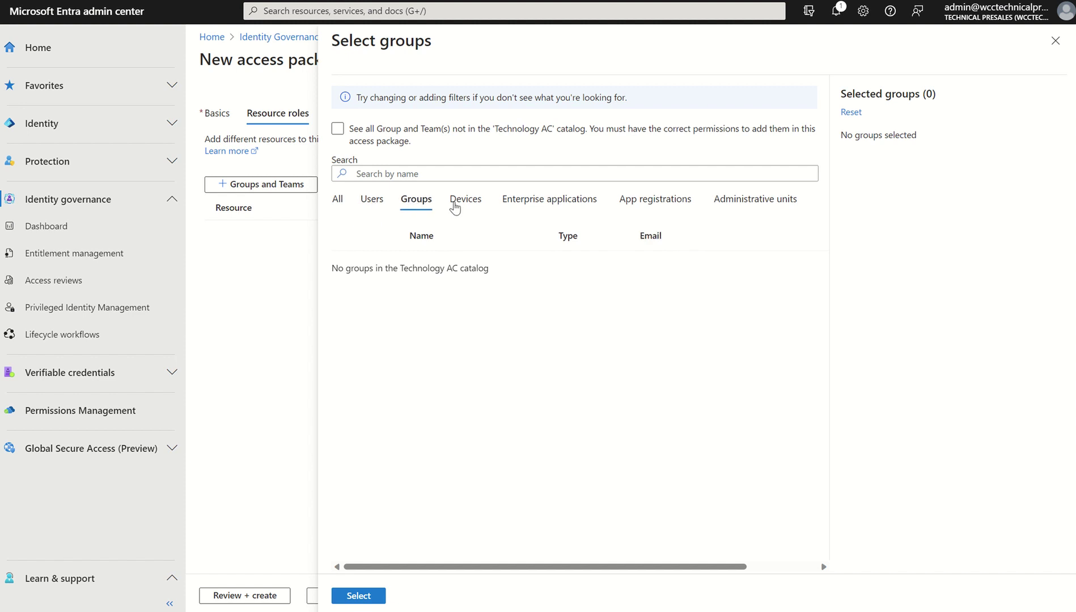
left_click(469, 203)
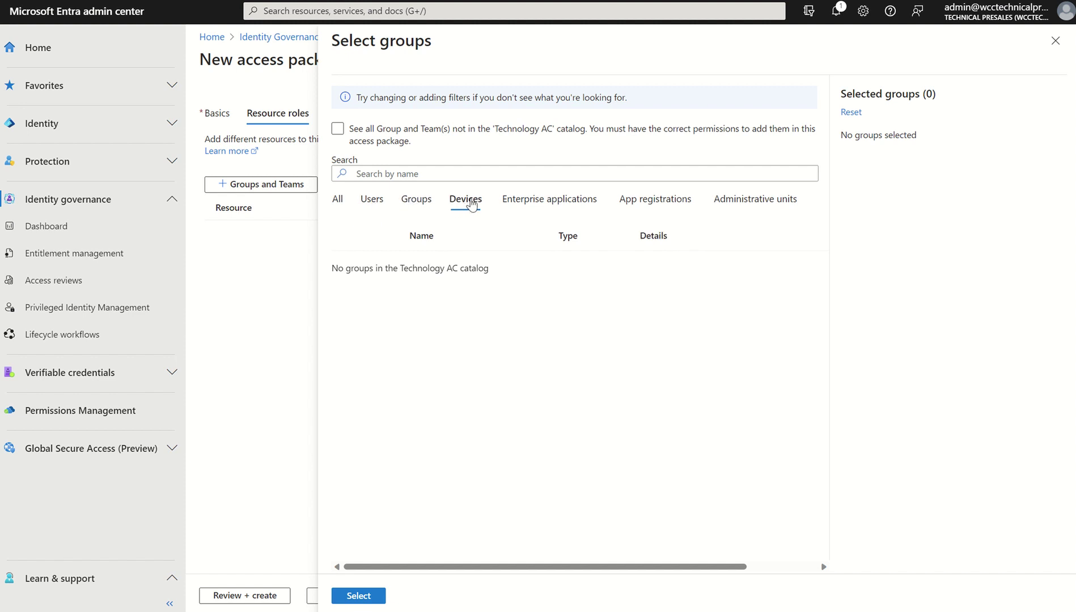
left_click(336, 199)
left_click(337, 129)
left_click(502, 126)
left_click(337, 129)
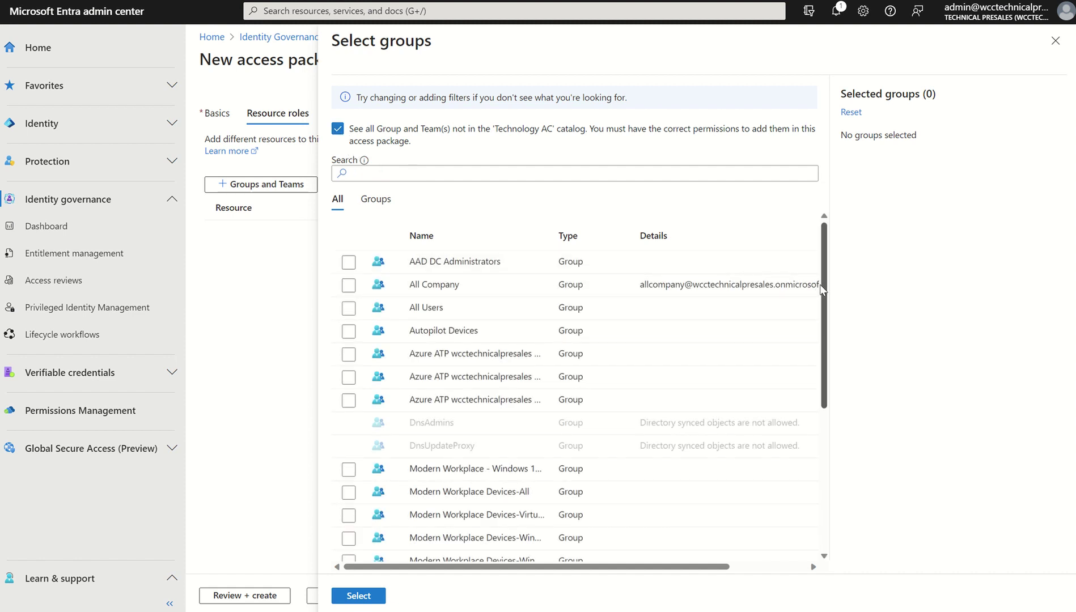
Add the Autopilot Devices group to the access package as a resource
left_click(371, 199)
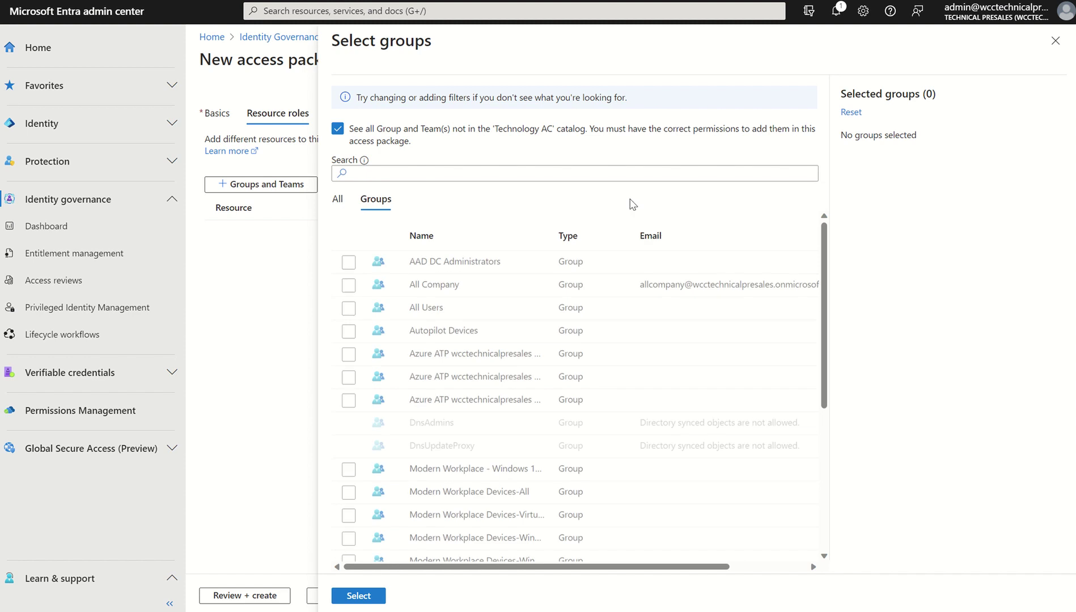
left_click_drag(823, 301, 810, 429)
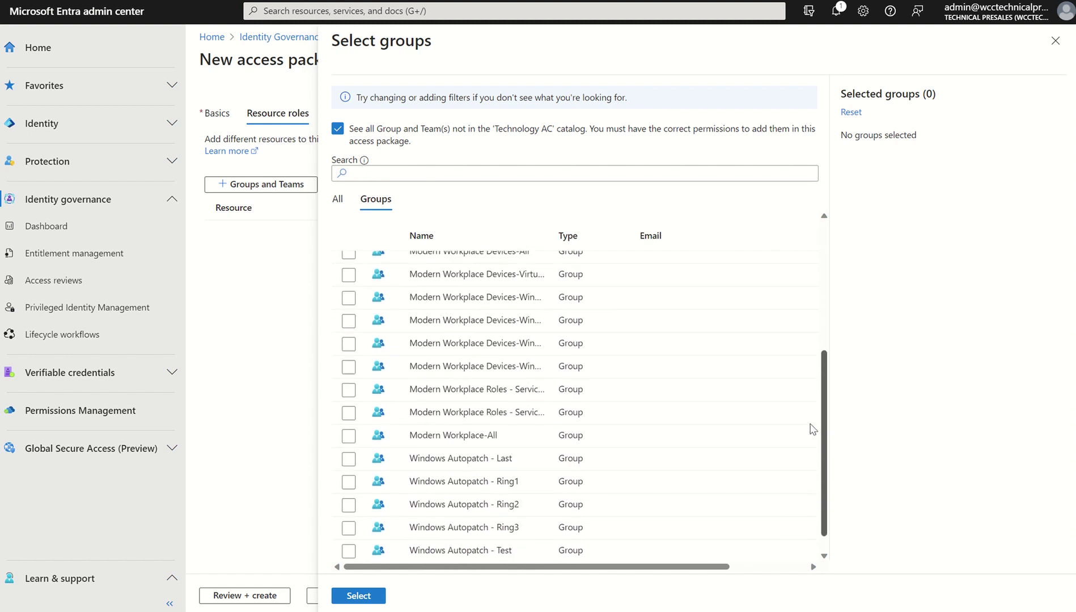
scroll(811, 414, "up", 5)
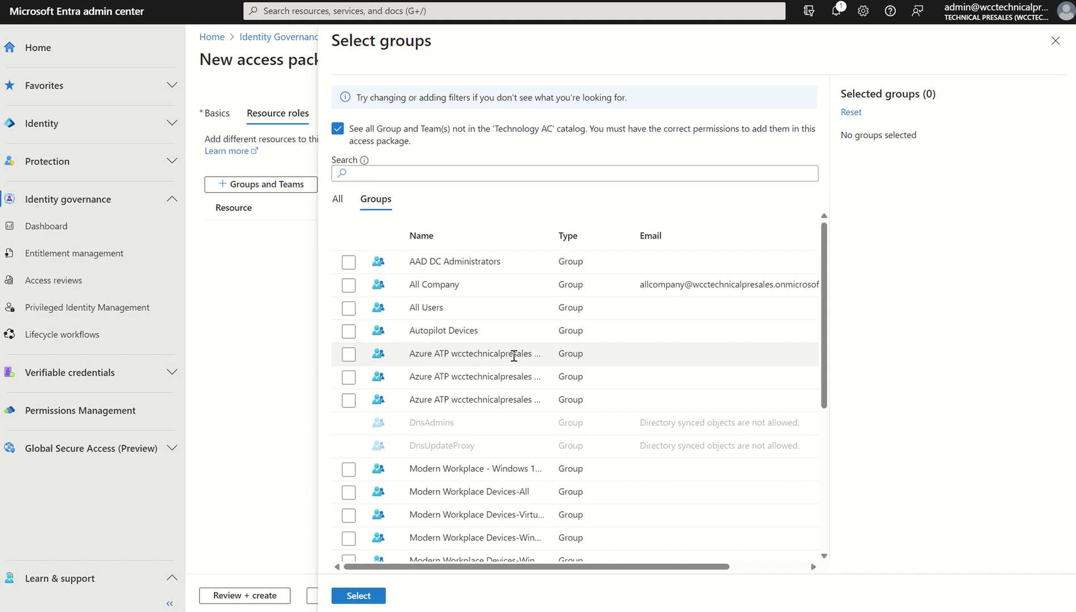
left_click(348, 331)
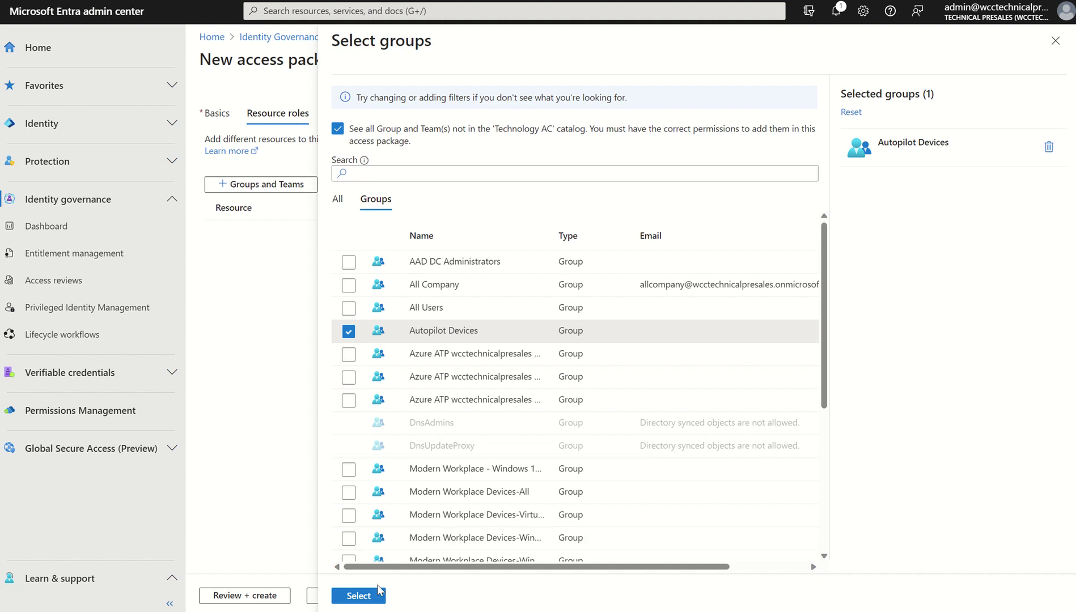
left_click(363, 597)
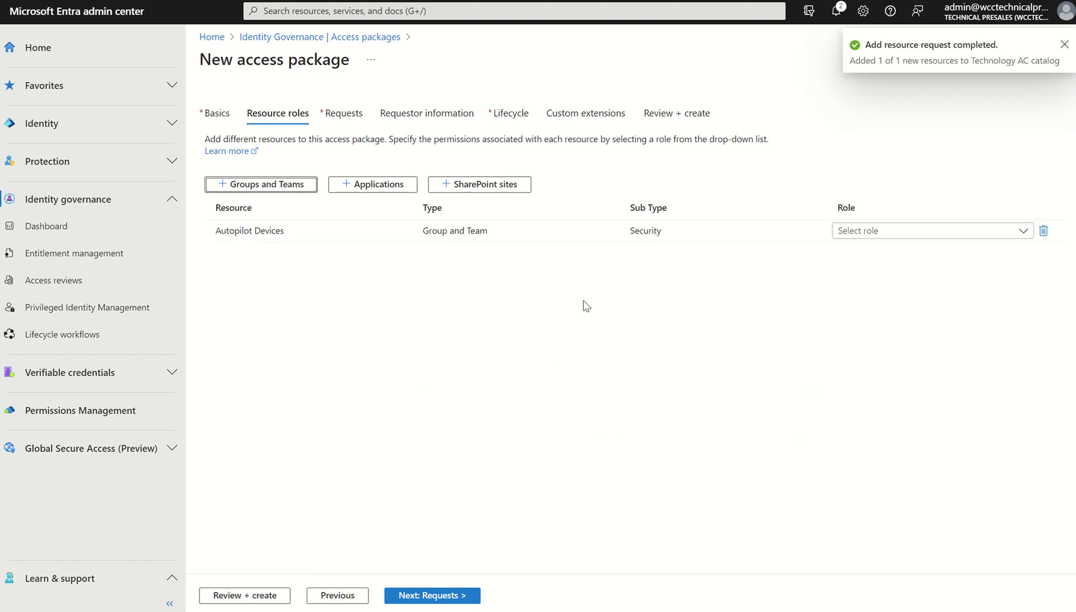
Assign the Owner role to the Autopilot Devices resource and proceed to the request settings
left_click(878, 232)
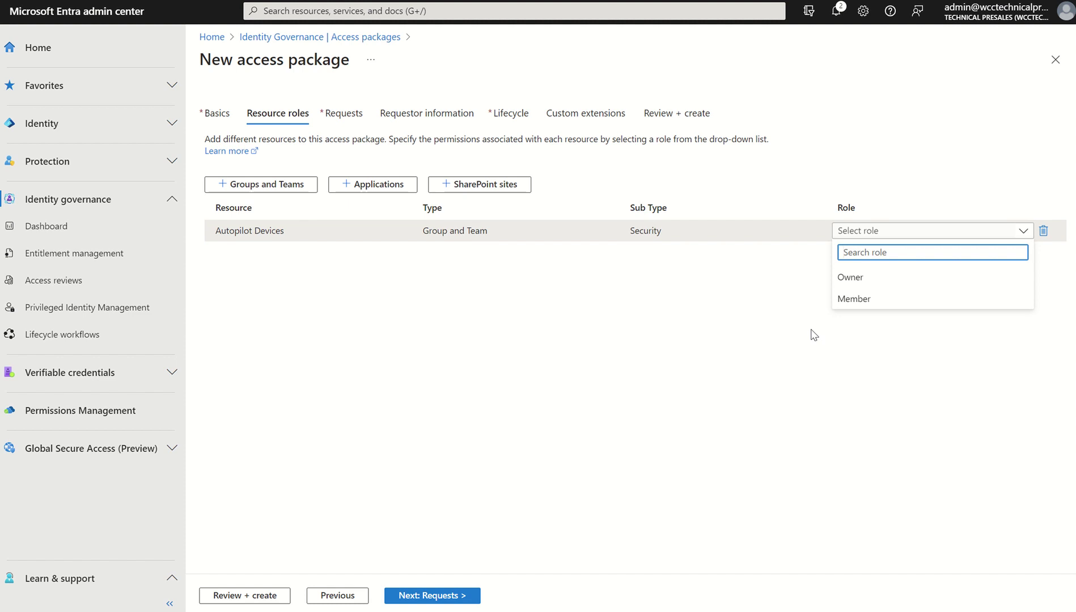
left_click(857, 279)
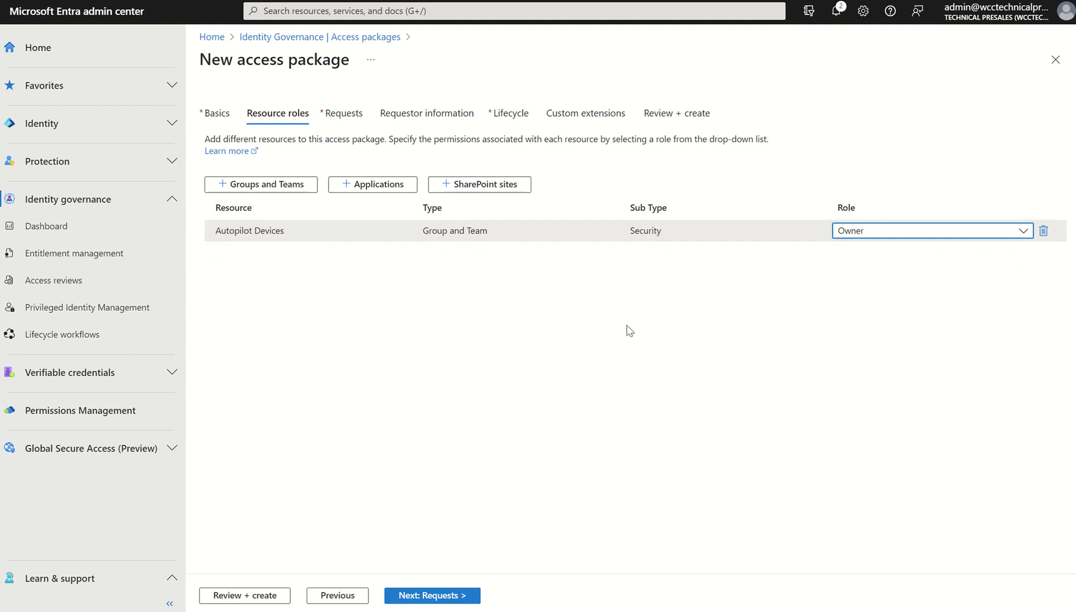
left_click(440, 596)
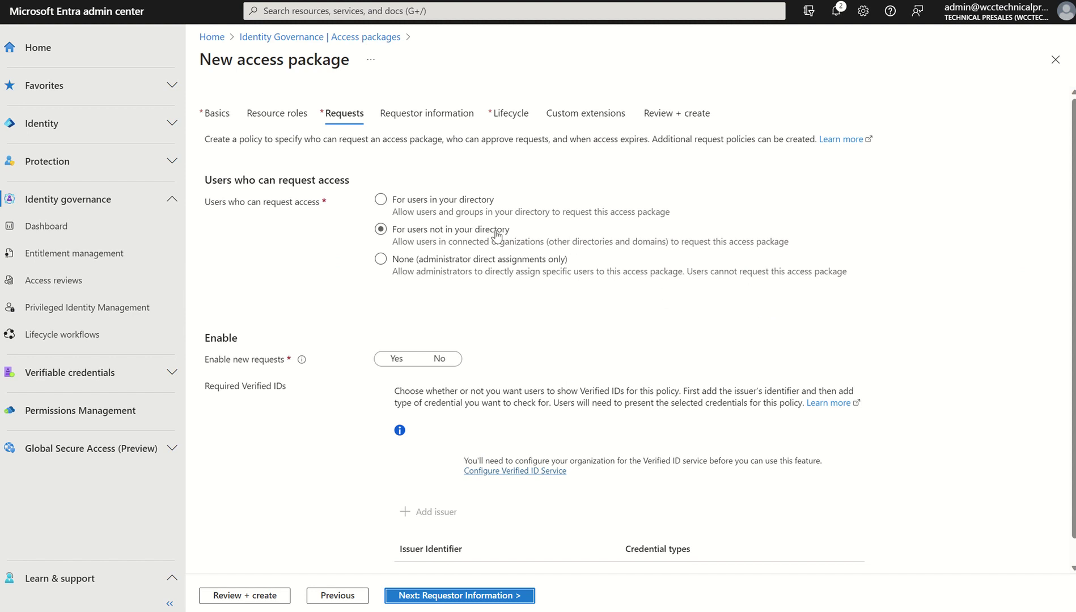
Allow access requests for users in your directory, limited to specific users and groups
left_click(430, 202)
left_click(440, 232)
left_click(434, 262)
left_click(399, 203)
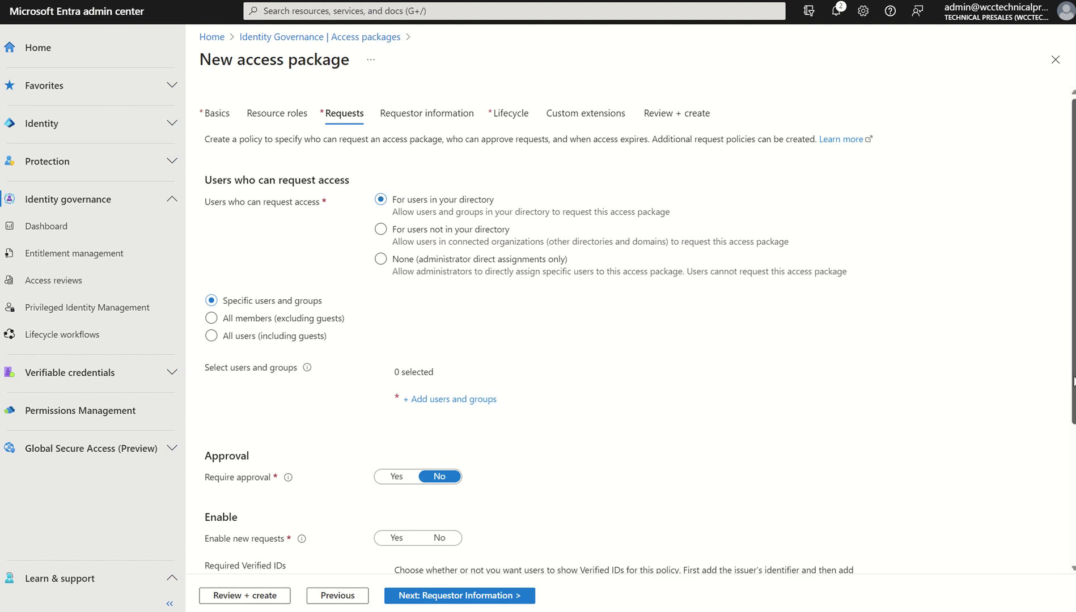
left_click_drag(1073, 381, 1073, 425)
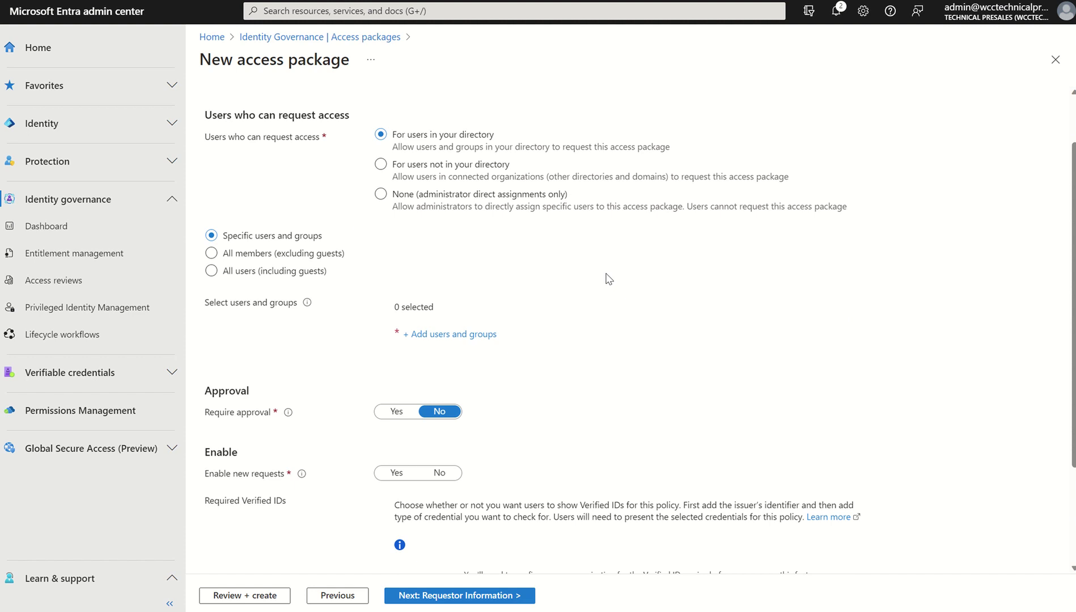
left_click(248, 259)
left_click(233, 275)
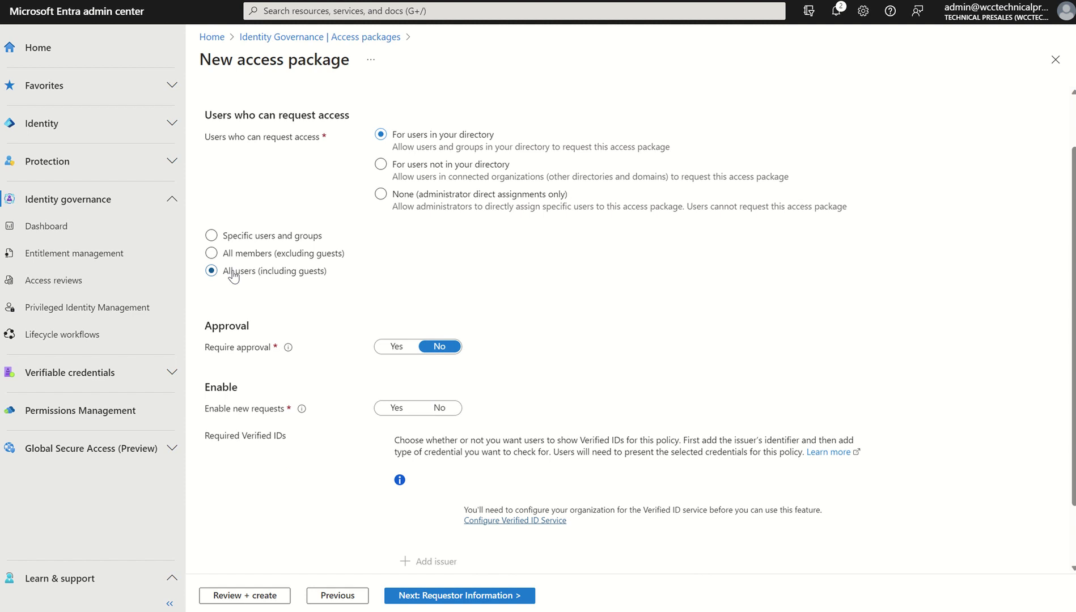
left_click(212, 236)
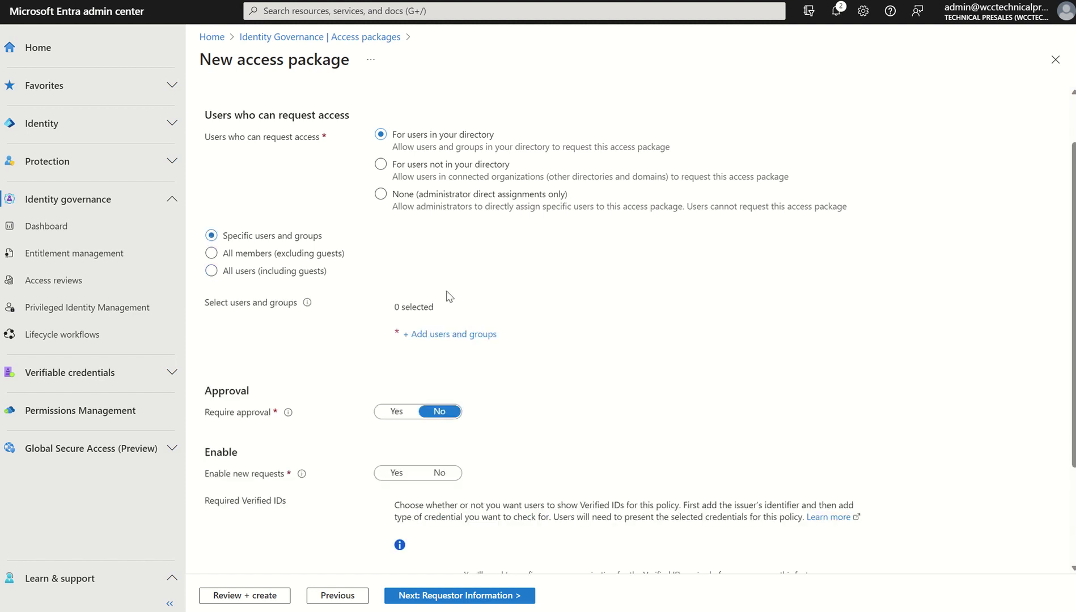
Search the users and groups for admin and add the administrator's user account as an allowed requestor
left_click(437, 338)
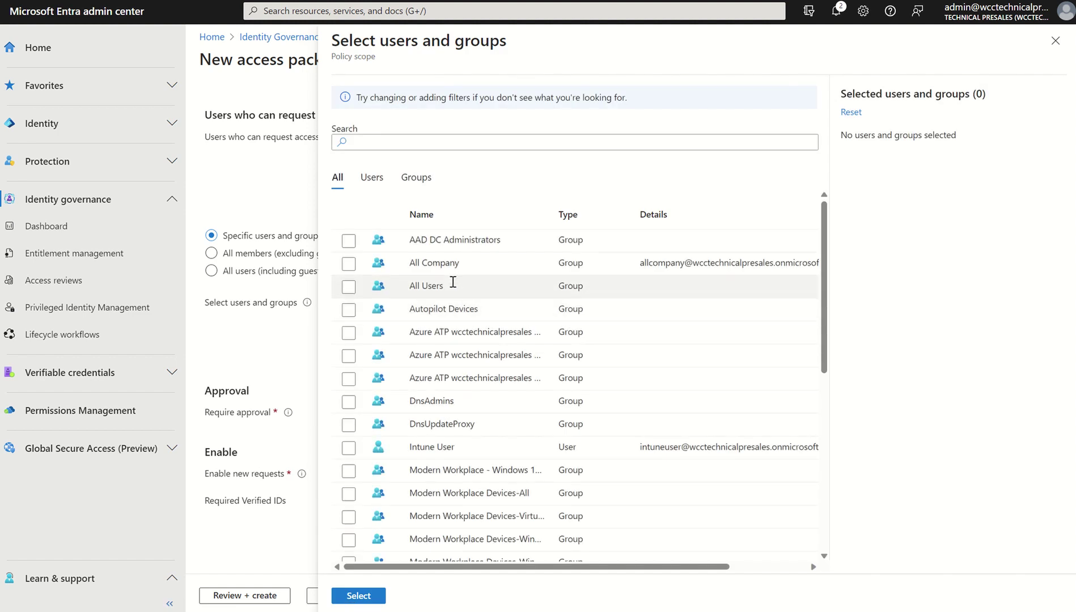
left_click(376, 146)
type("admin")
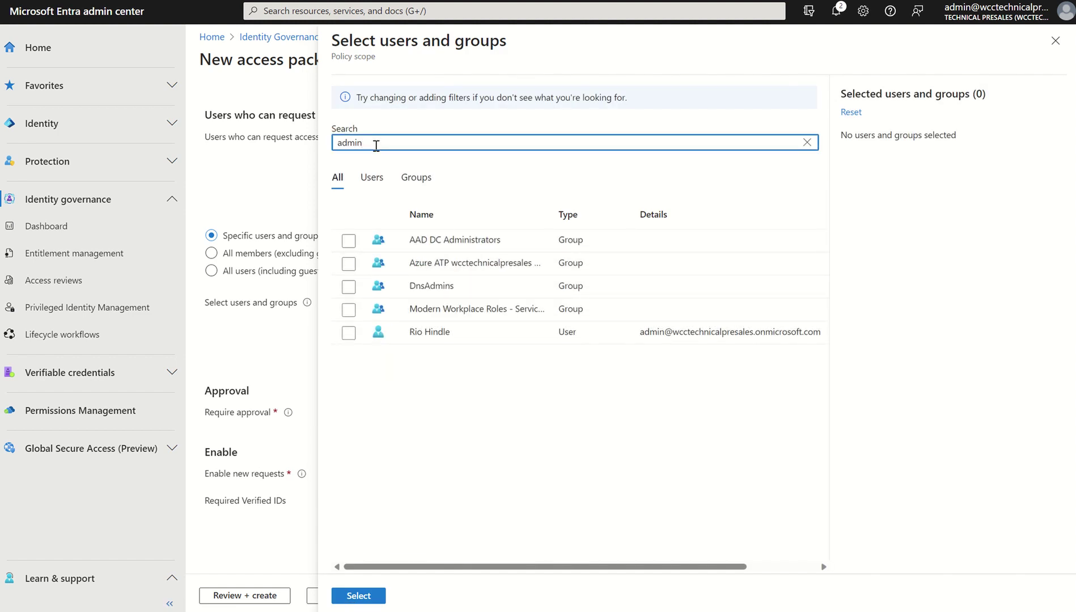
left_click(347, 334)
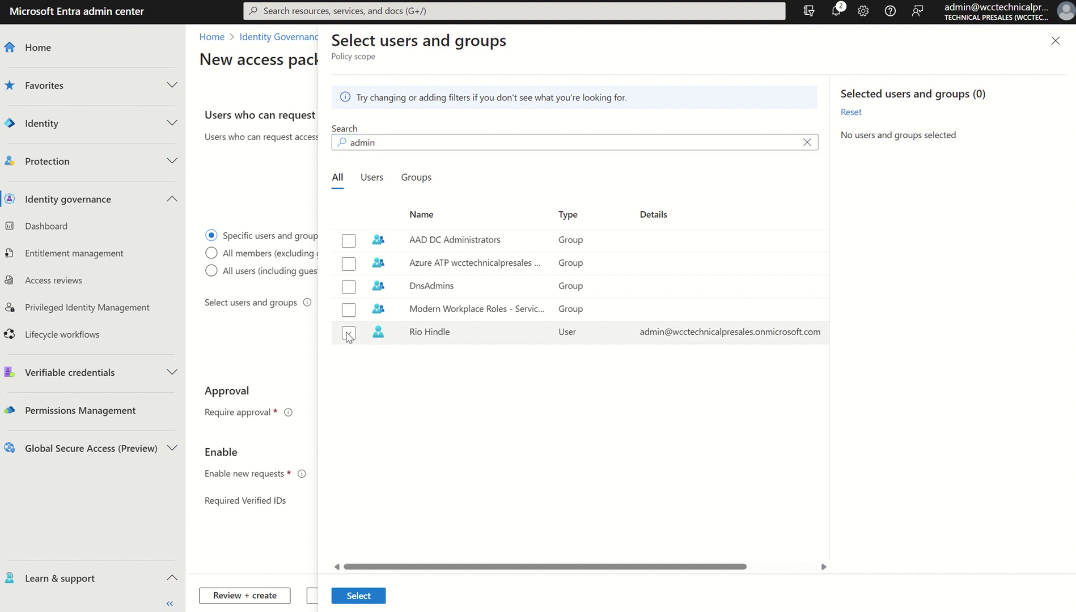
left_click(358, 590)
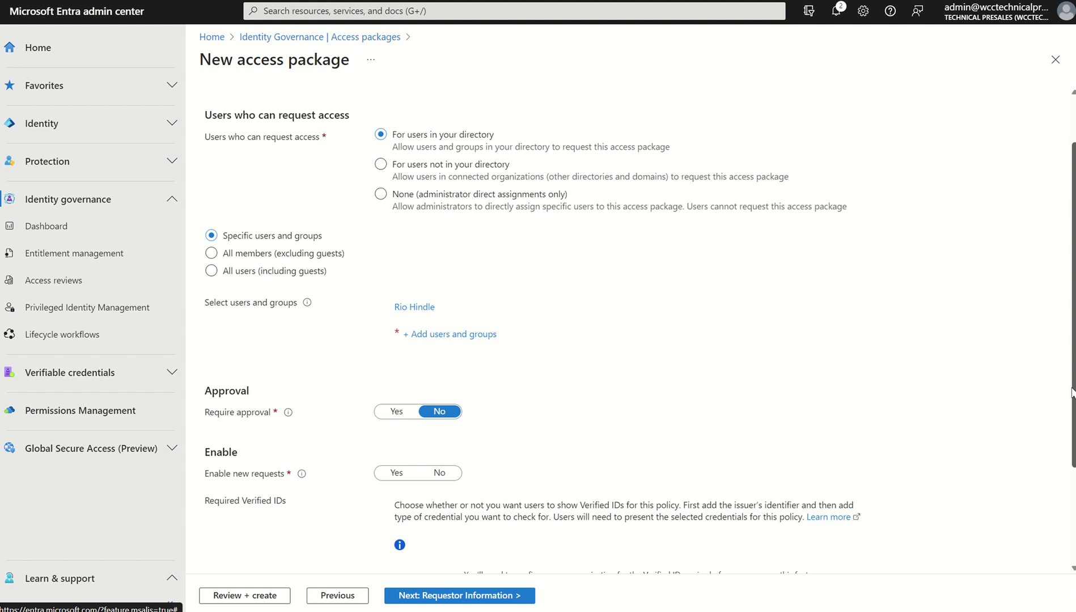
Require approval for requests and try two and three approval stages before returning to one stage
left_click_drag(1072, 392, 1072, 499)
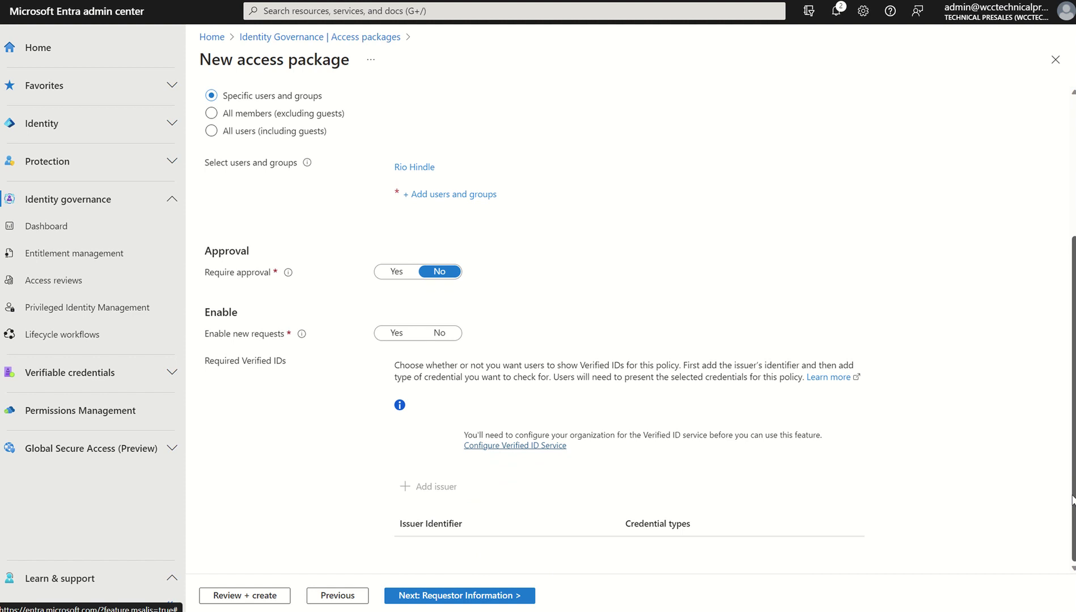
left_click(396, 273)
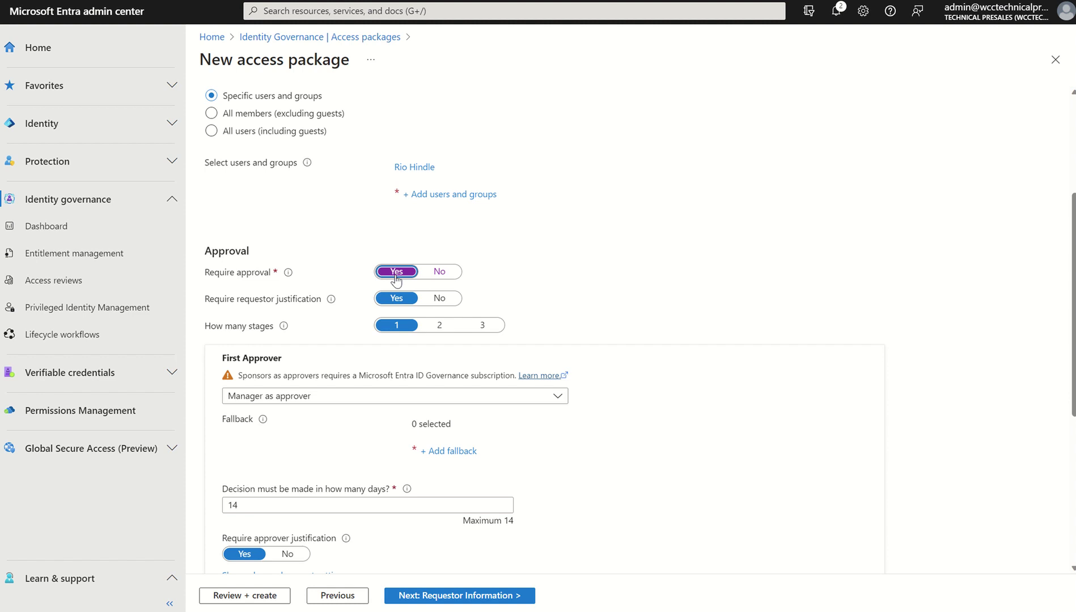
left_click(439, 327)
left_click(482, 325)
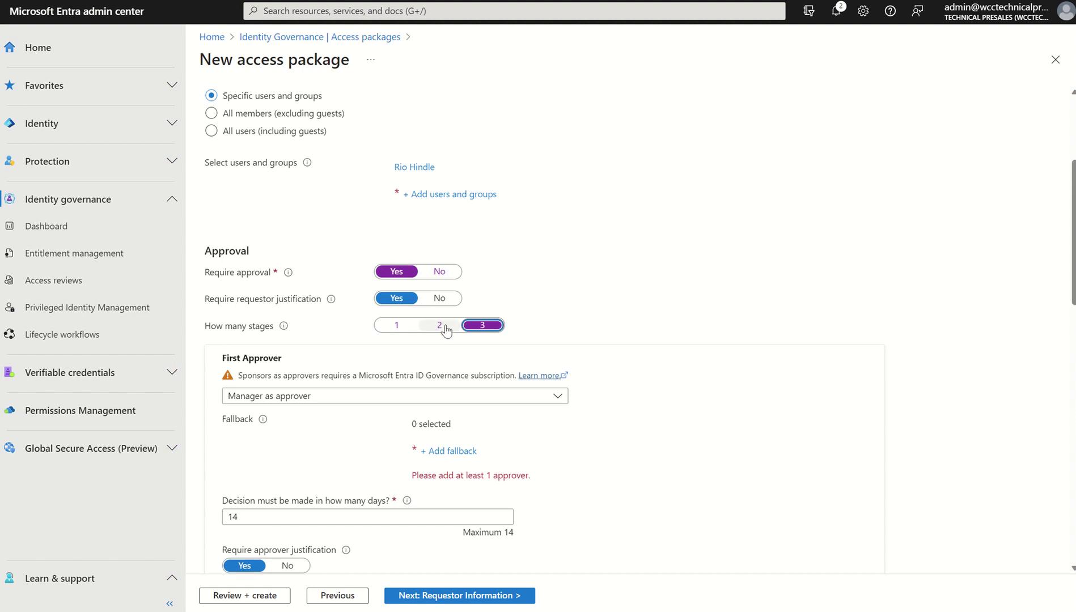
left_click(407, 332)
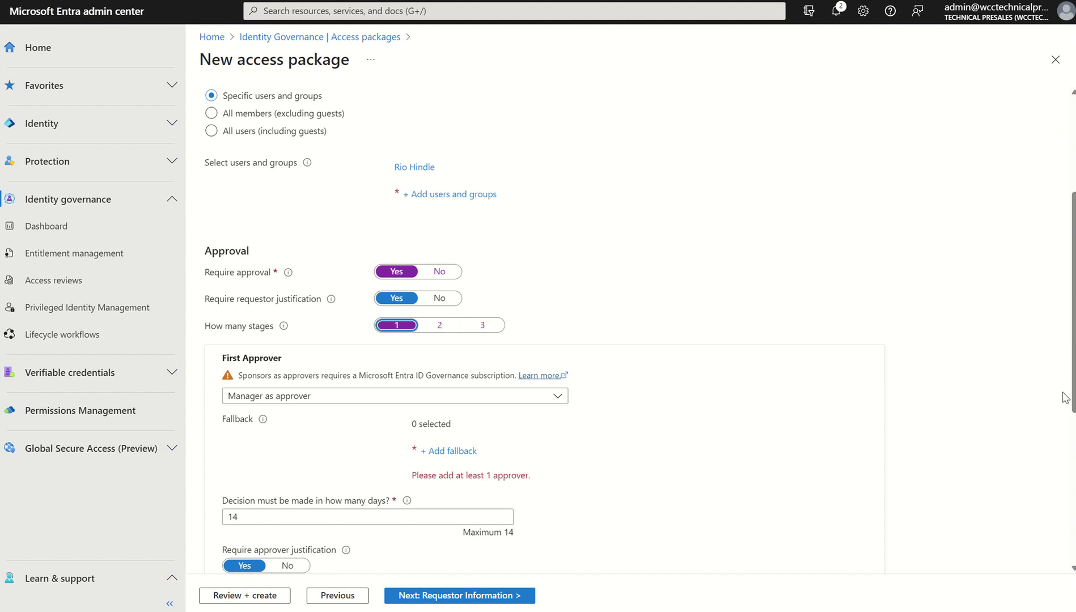
Examine the first approver options and the fallback approver selection, and turn the approval requirement off
left_click_drag(1071, 395, 1071, 439)
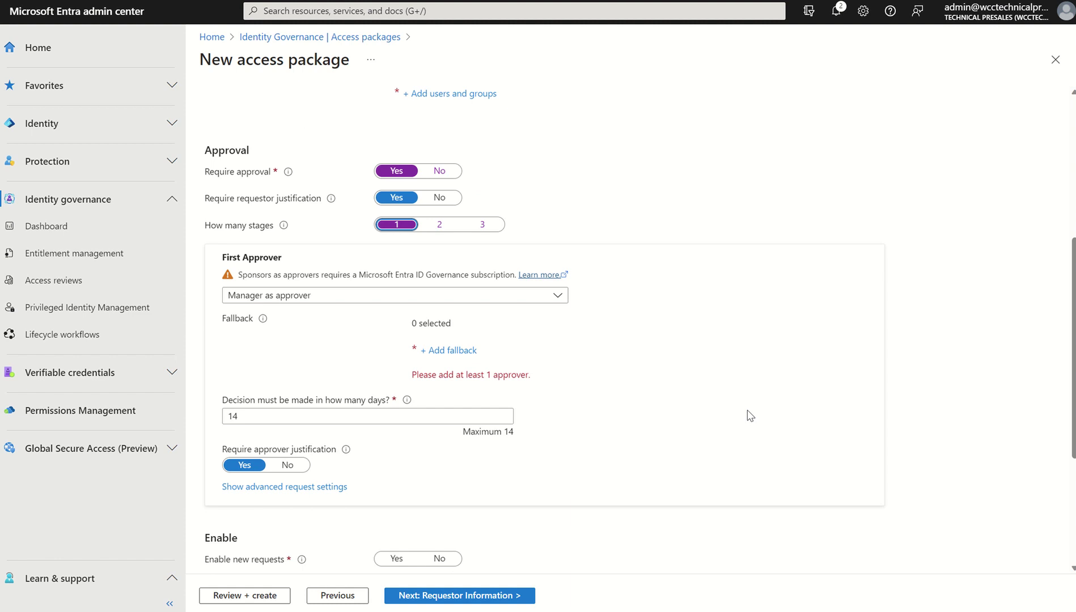
left_click(273, 301)
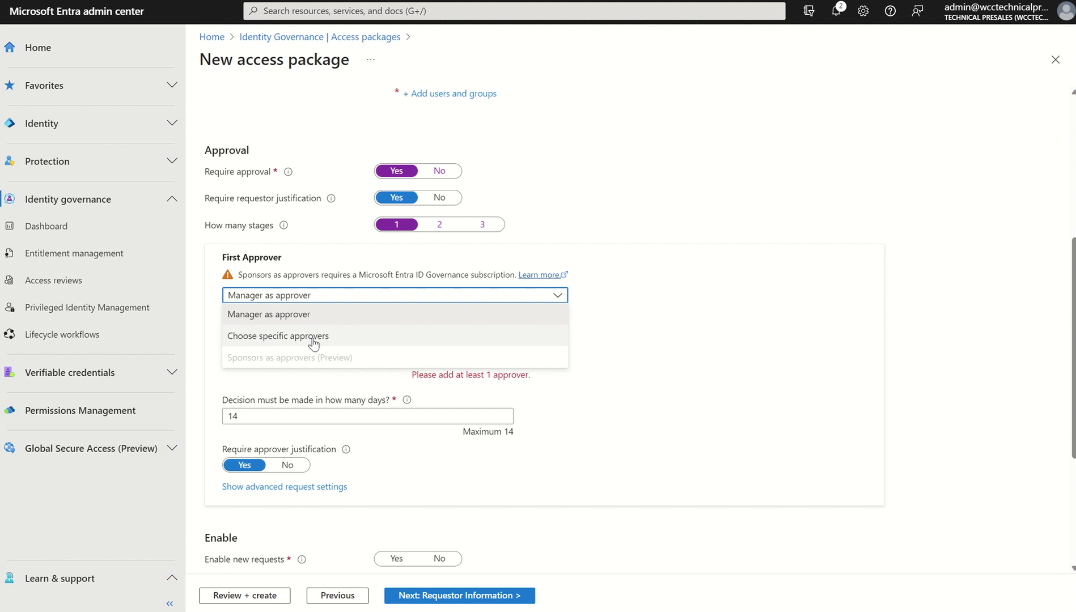
left_click(746, 336)
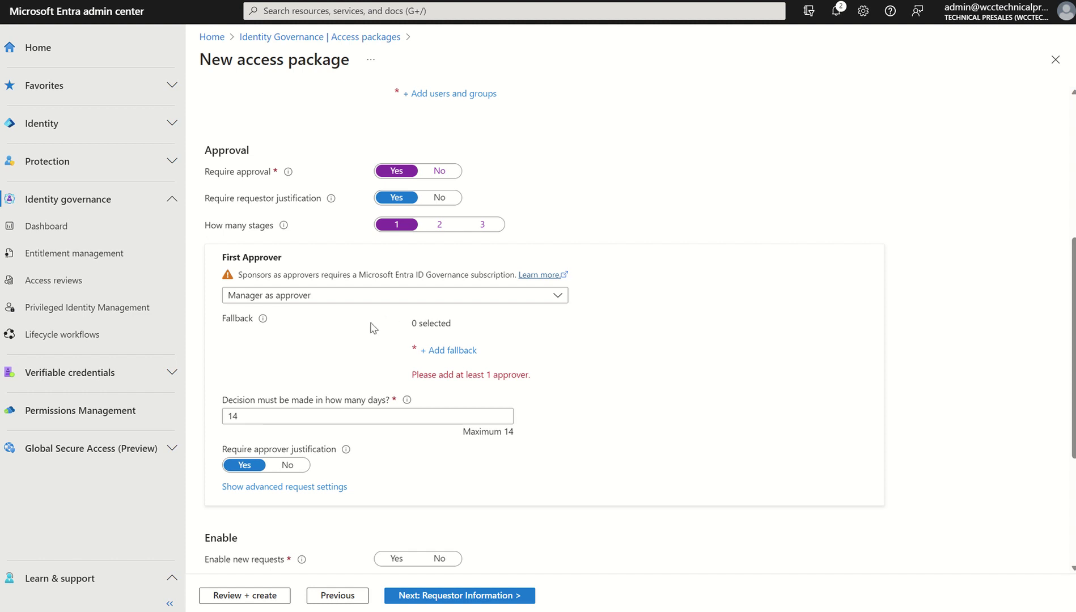
left_click(447, 350)
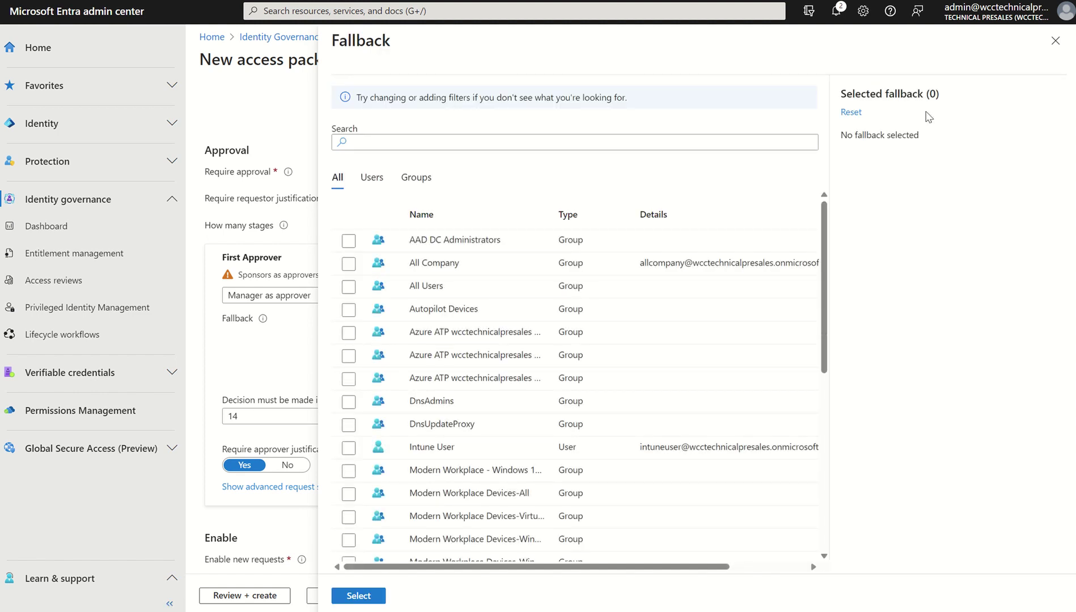
left_click(1054, 40)
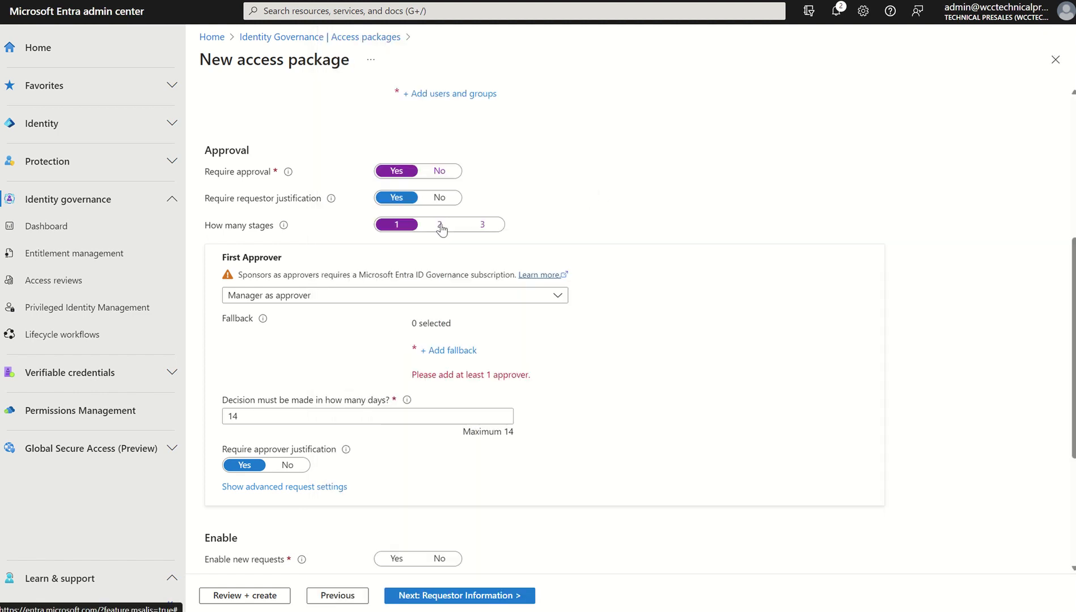
left_click(449, 175)
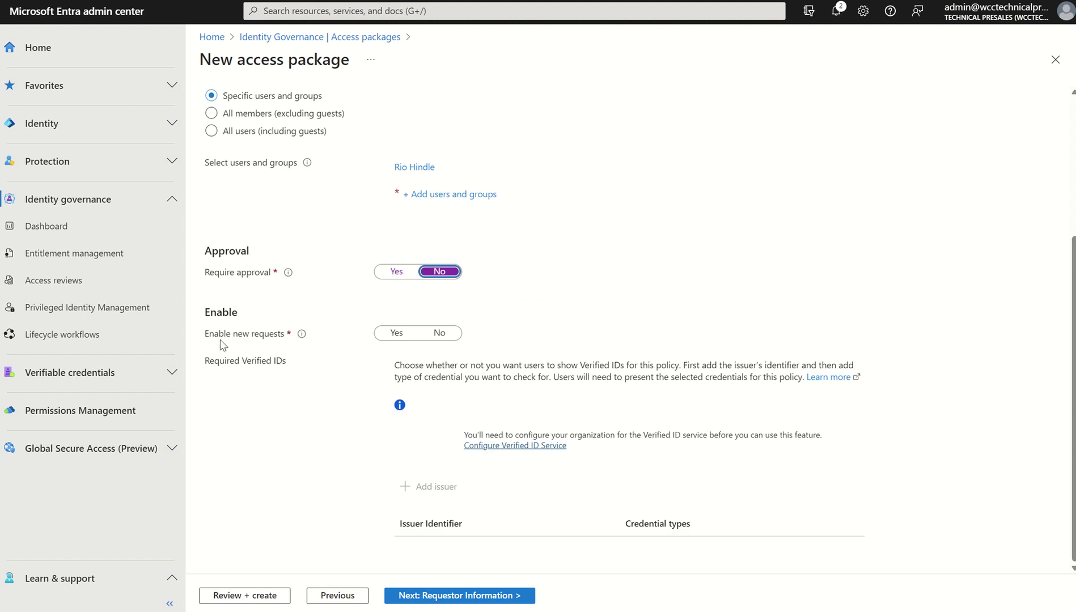
Enable new requests for the access package and proceed to the requestor information
left_click(397, 334)
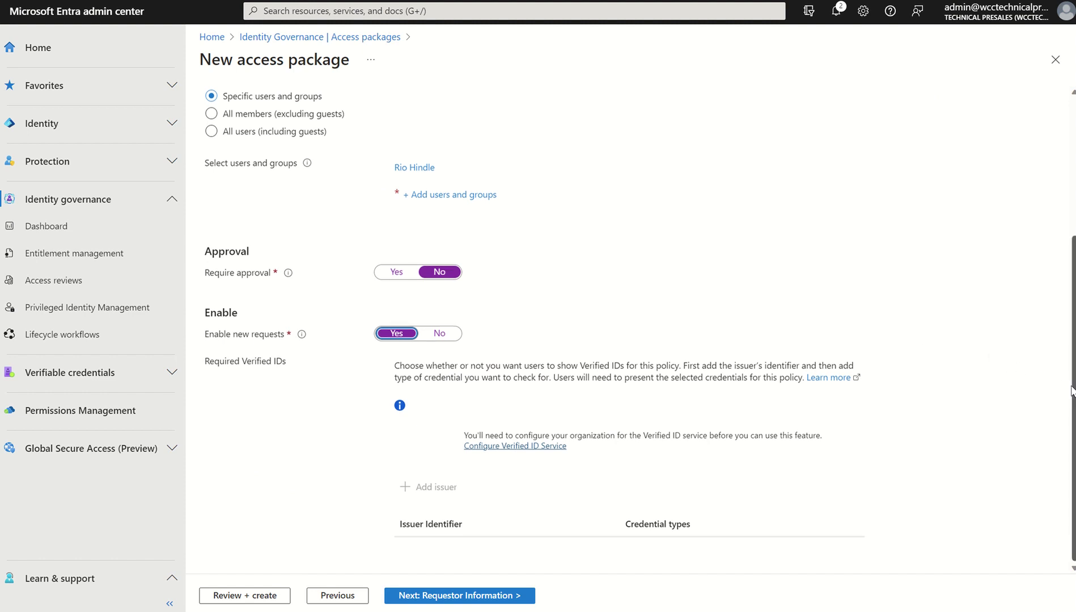
scroll(1071, 405, "up", 2)
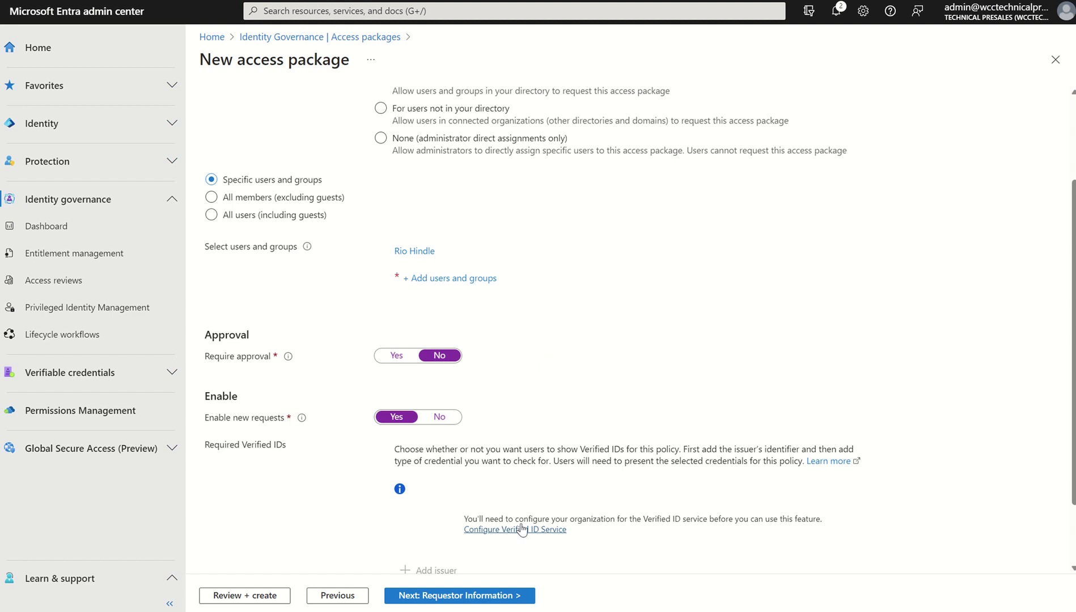
left_click(455, 597)
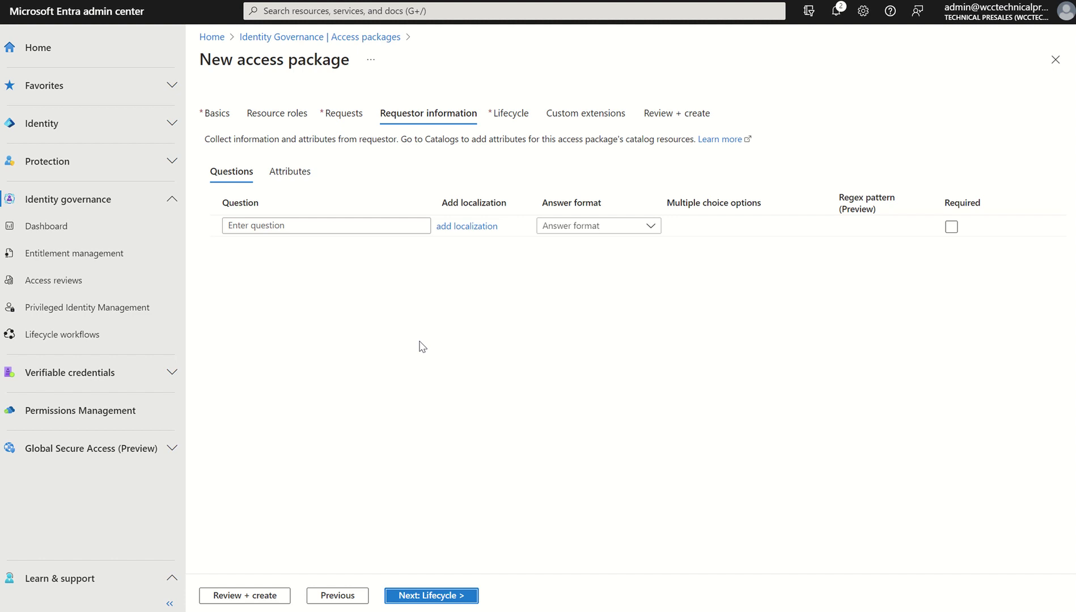
Add the requestor question "Where are you located?" with Multiple choice as its answer format
left_click(307, 231)
type("W")
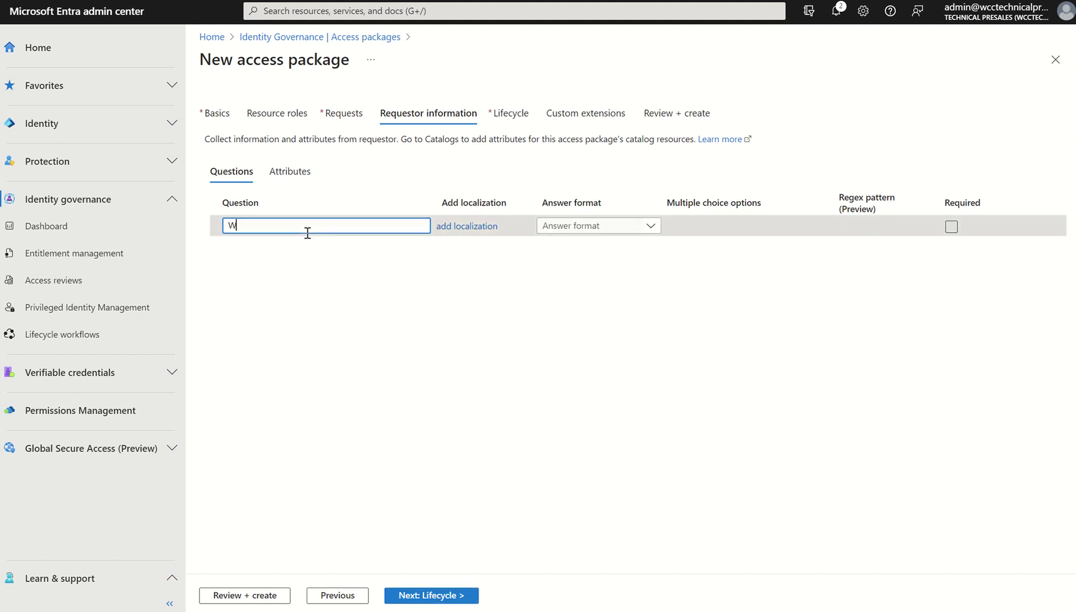
type("here are you located?")
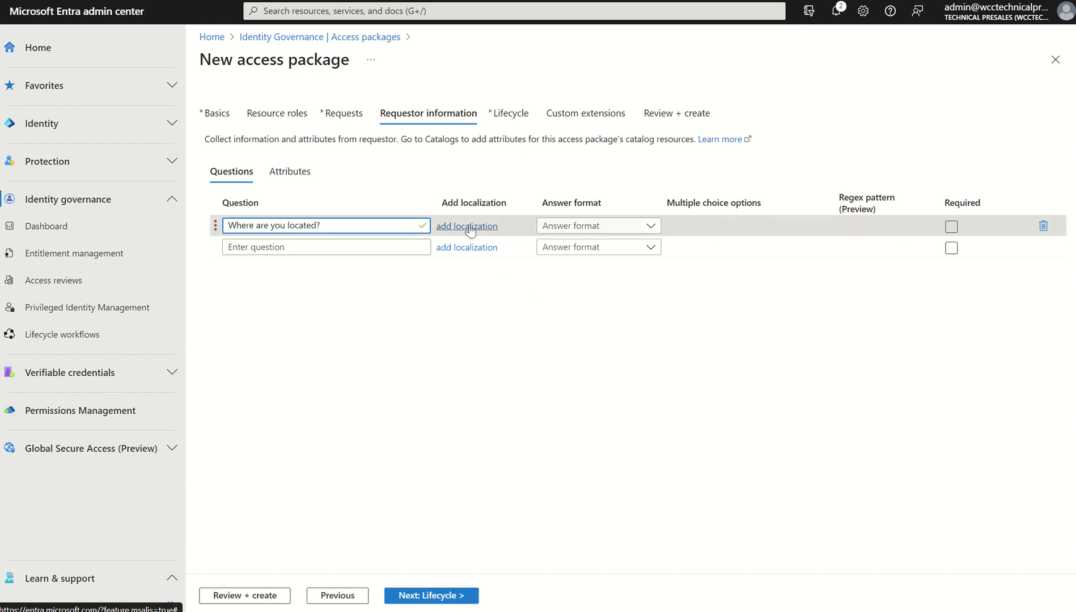
left_click(573, 225)
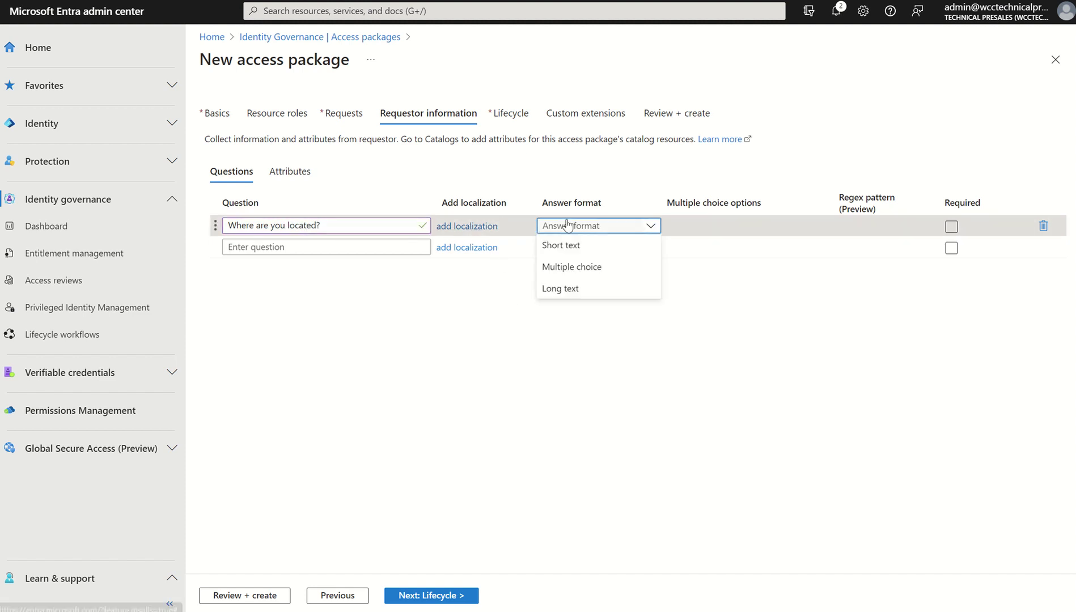
left_click(570, 268)
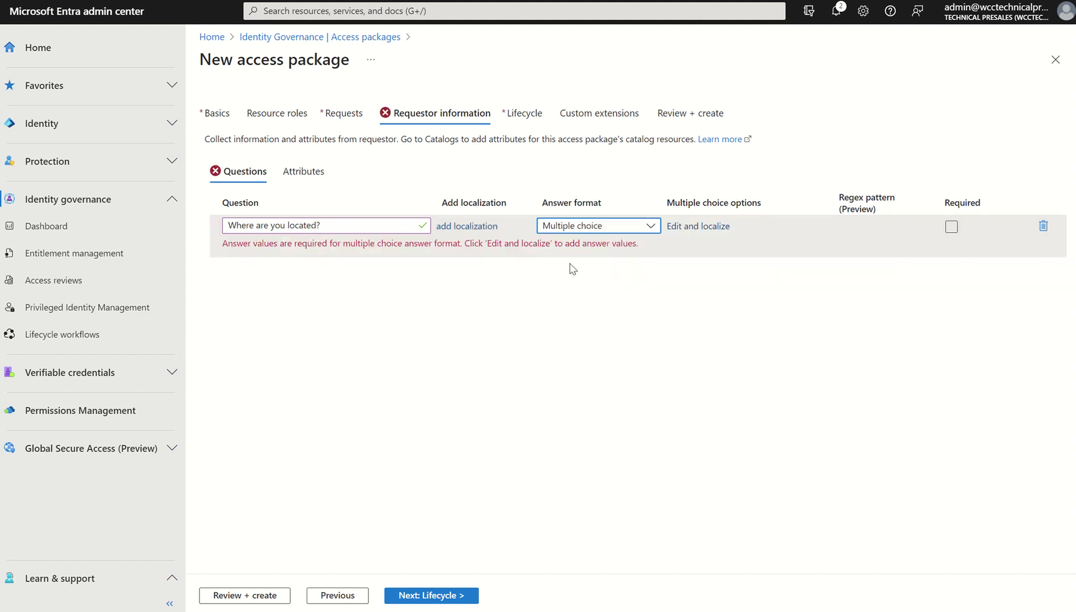
Examine the localization language options for the "Where are you located?" question and close them without adding a translation
left_click(467, 226)
left_click(742, 148)
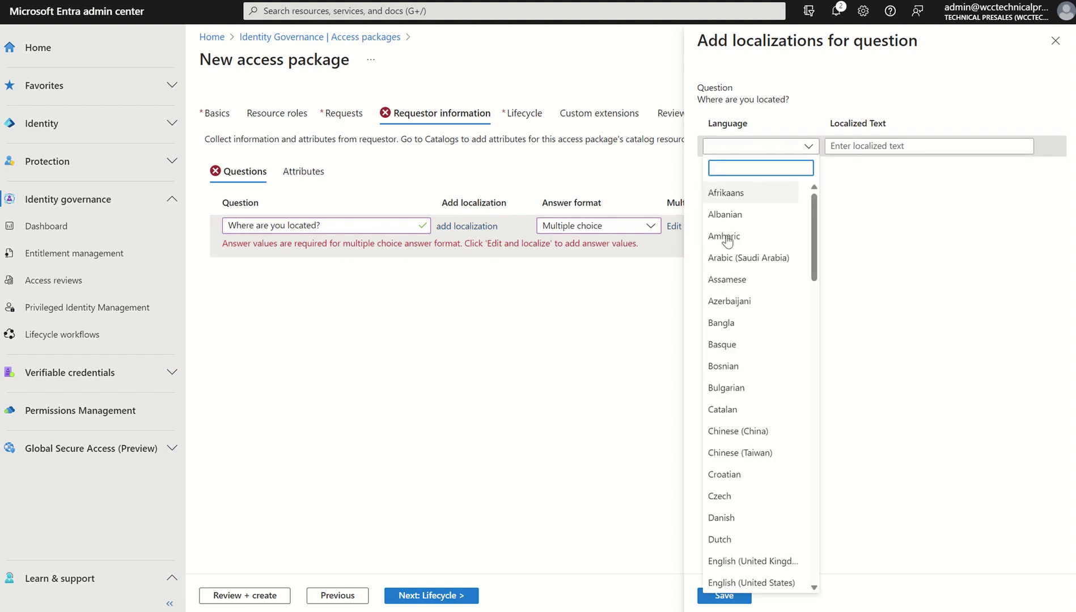
left_click(829, 145)
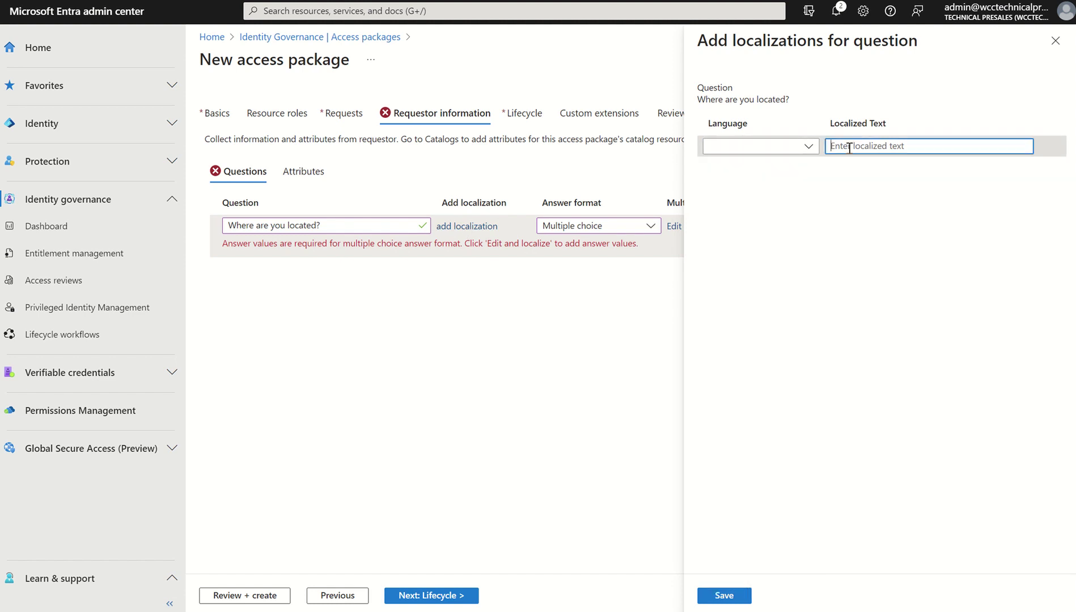
left_click(1055, 40)
Set the location question's answer format to Short text, make it required, and proceed to the lifecycle settings
left_click(567, 227)
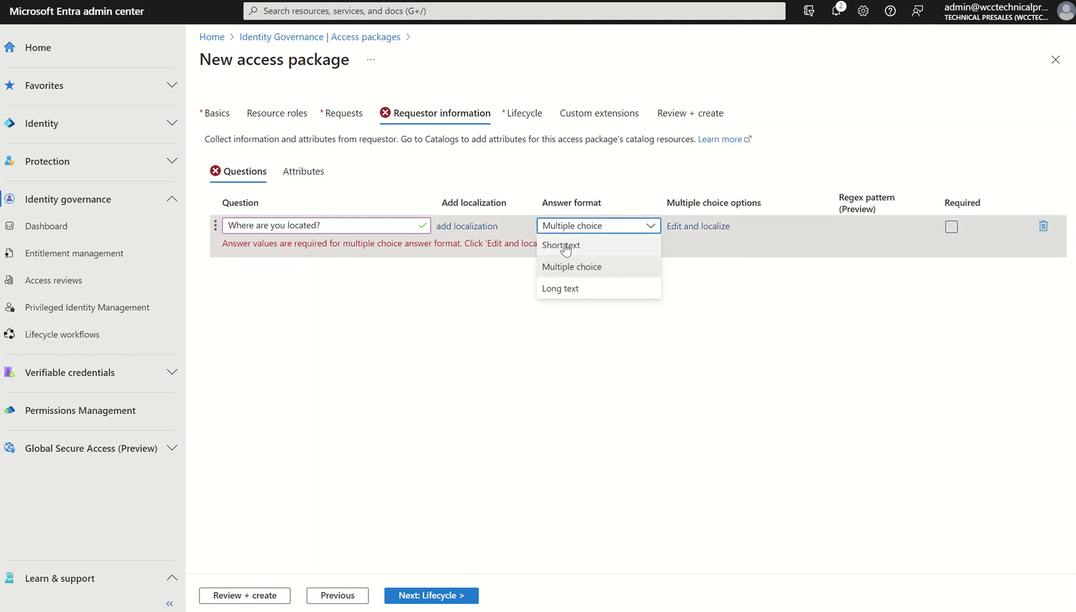
left_click(564, 245)
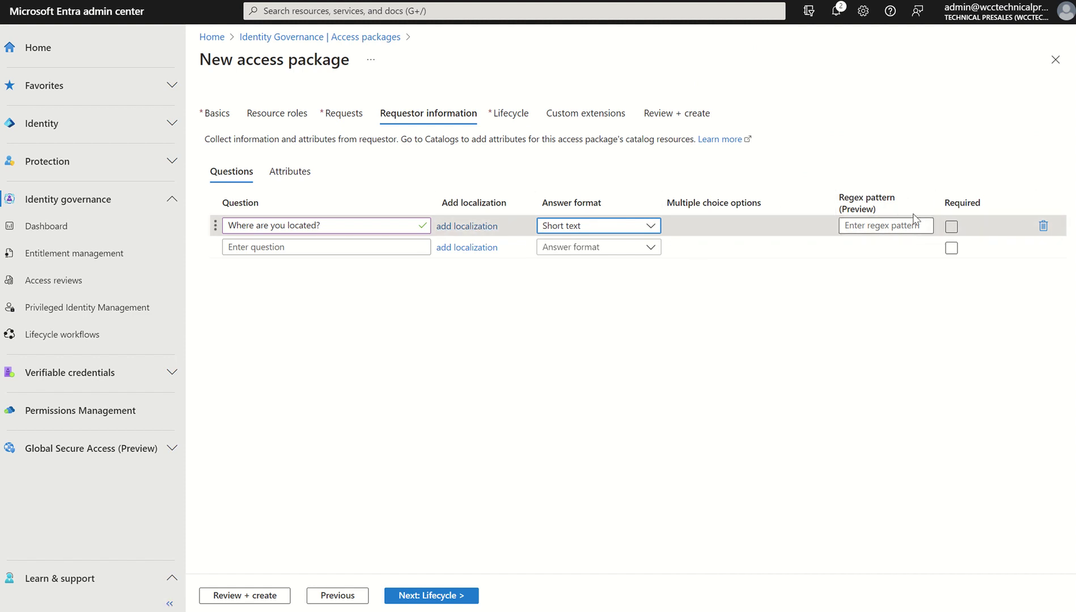
left_click(951, 226)
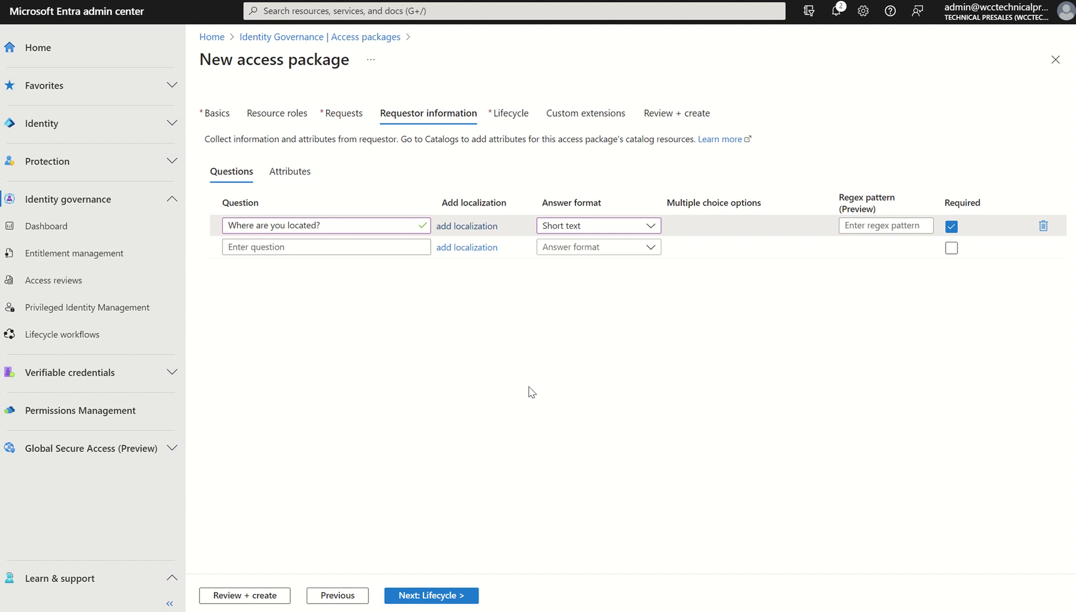
left_click(415, 596)
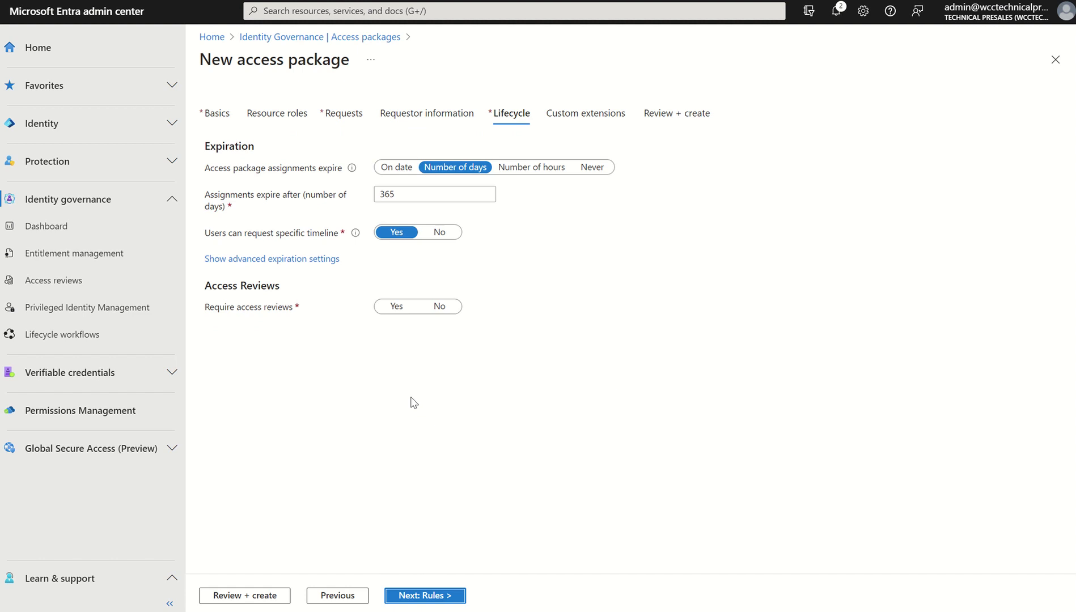
Try the On date and Number of days expiration options for the access package assignments
left_click(395, 171)
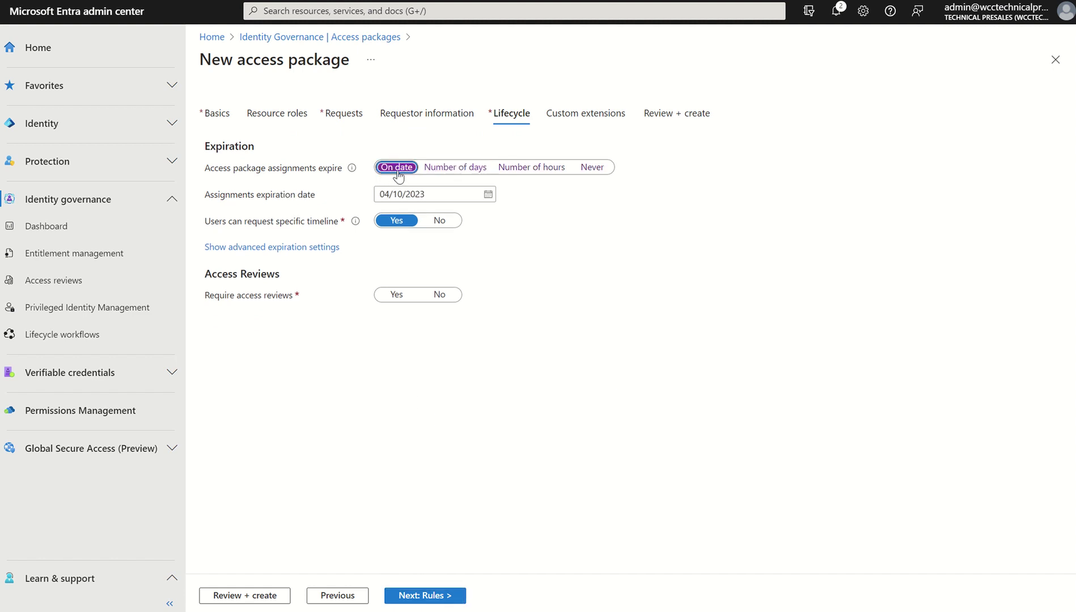
left_click(487, 194)
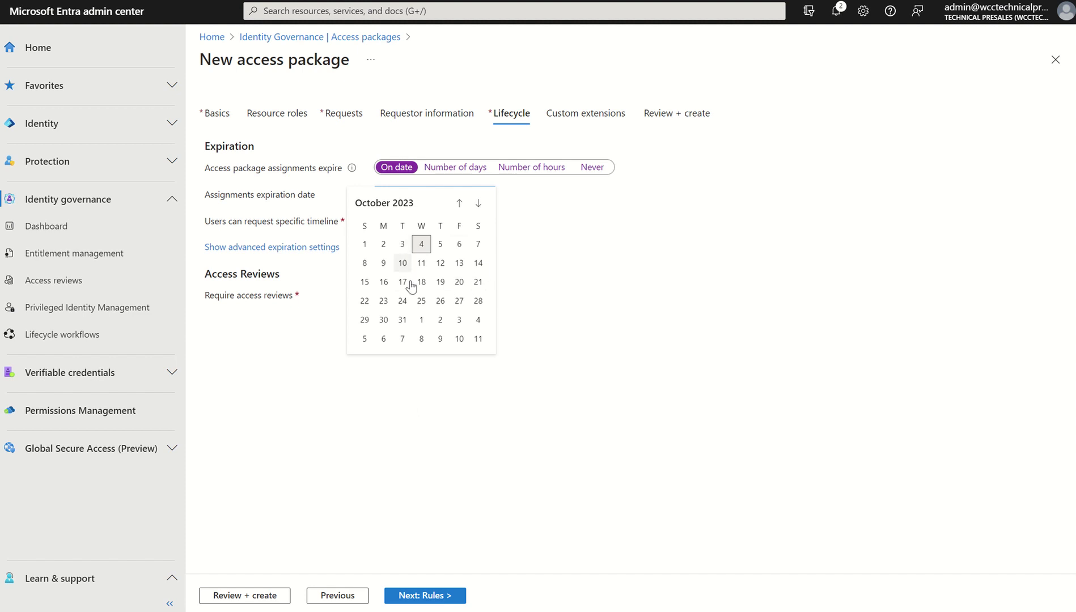
left_click(511, 230)
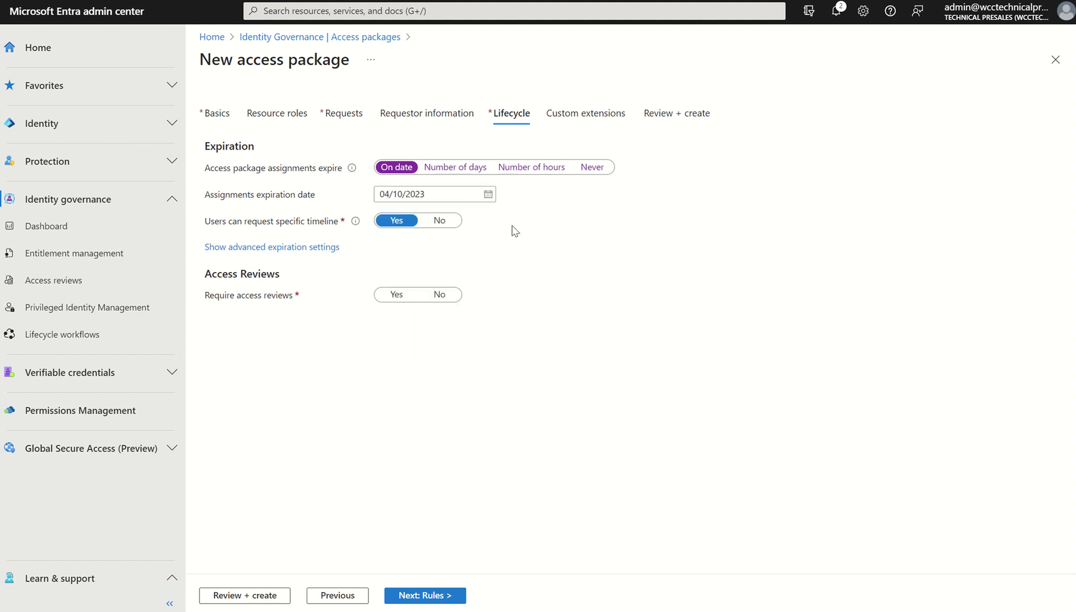
left_click(455, 167)
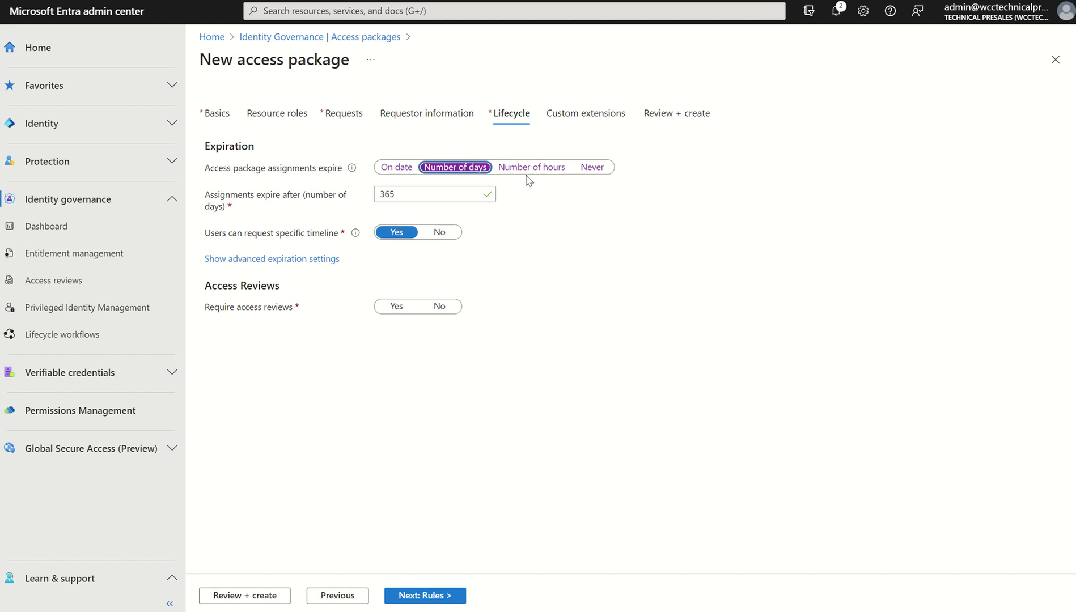
Set the access package assignments to never expire and disallow users from requesting a specific timeline
left_click(592, 172)
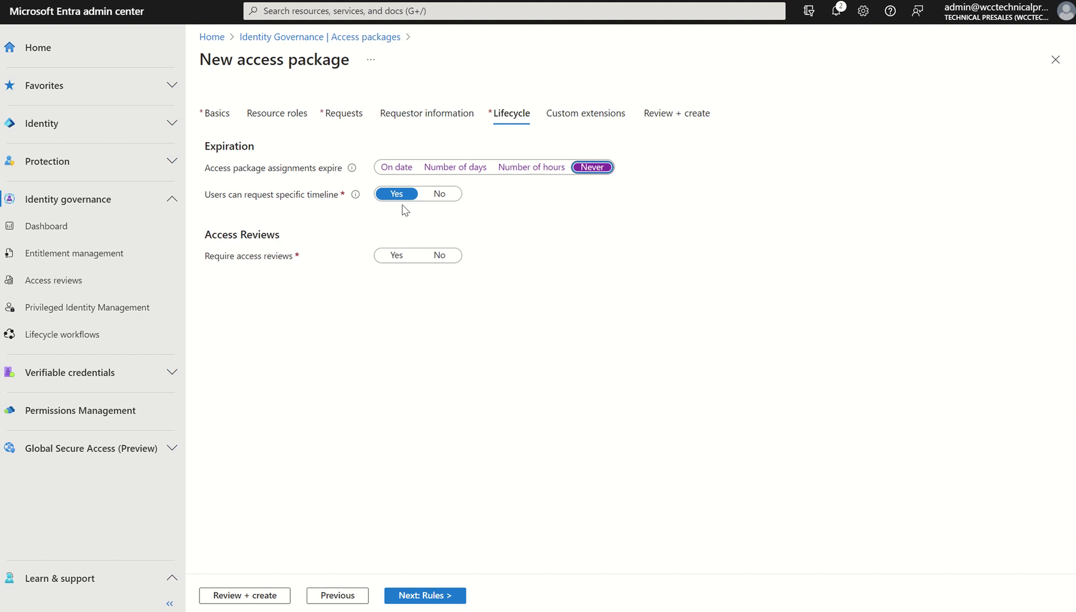
left_click(440, 196)
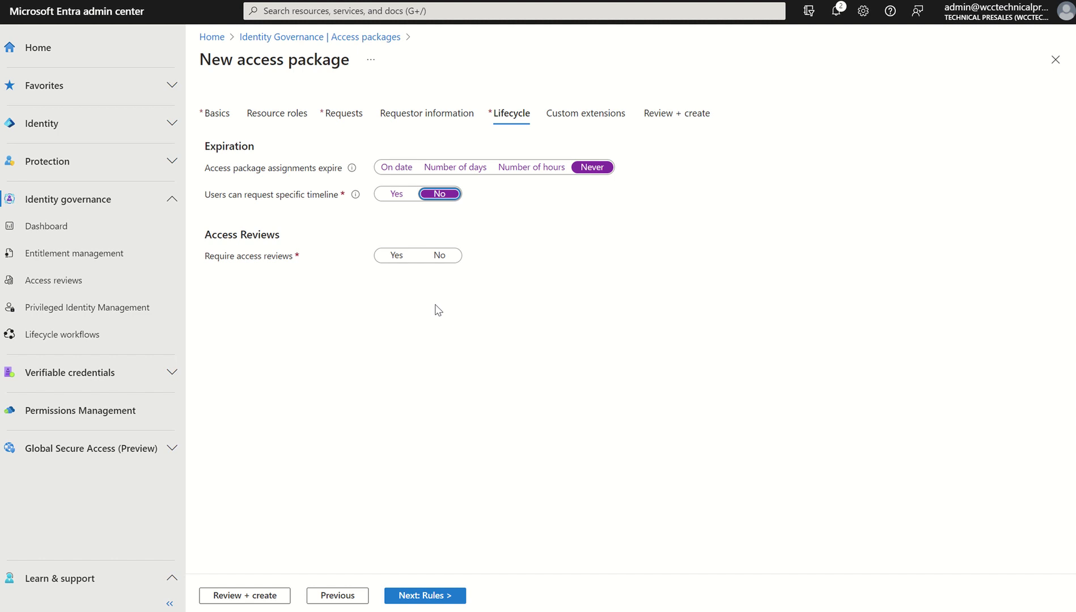
Try requiring access reviews and examine the advanced review settings, including the options for when reviewers don't respond
left_click(396, 254)
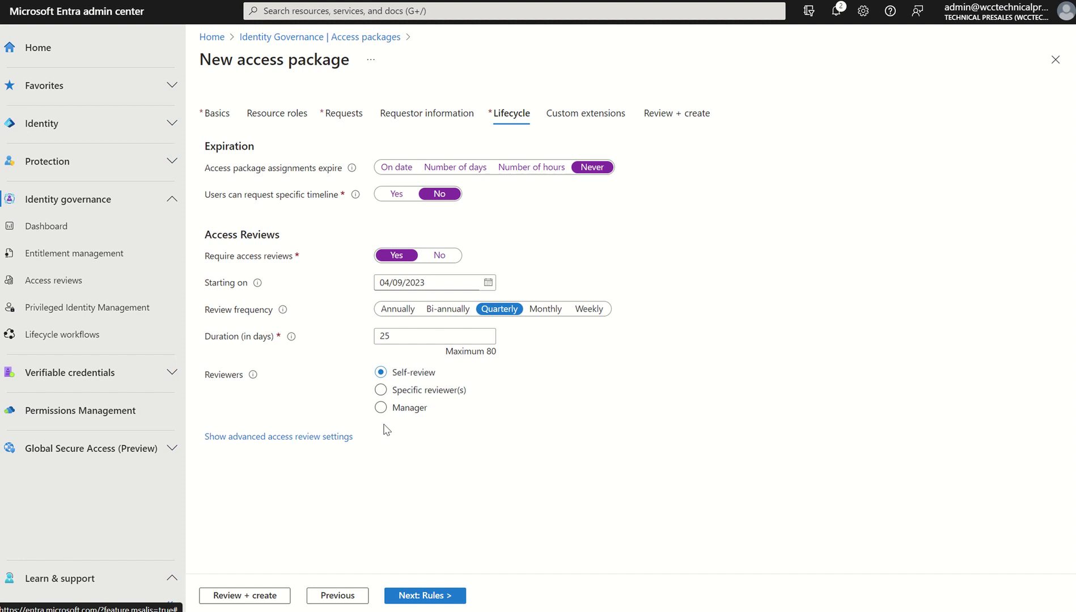
left_click(301, 444)
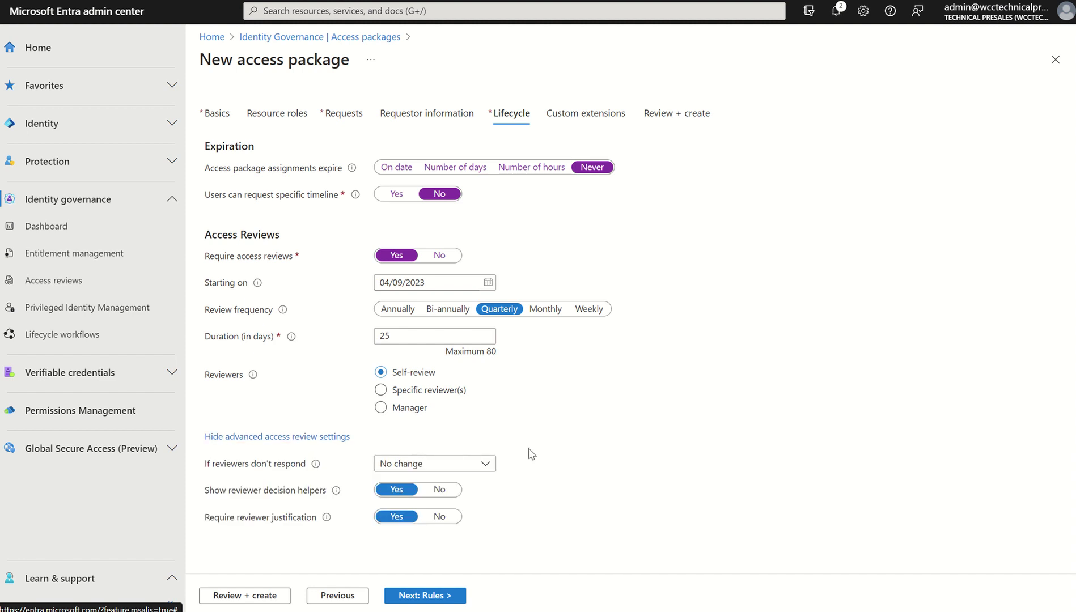
left_click(491, 466)
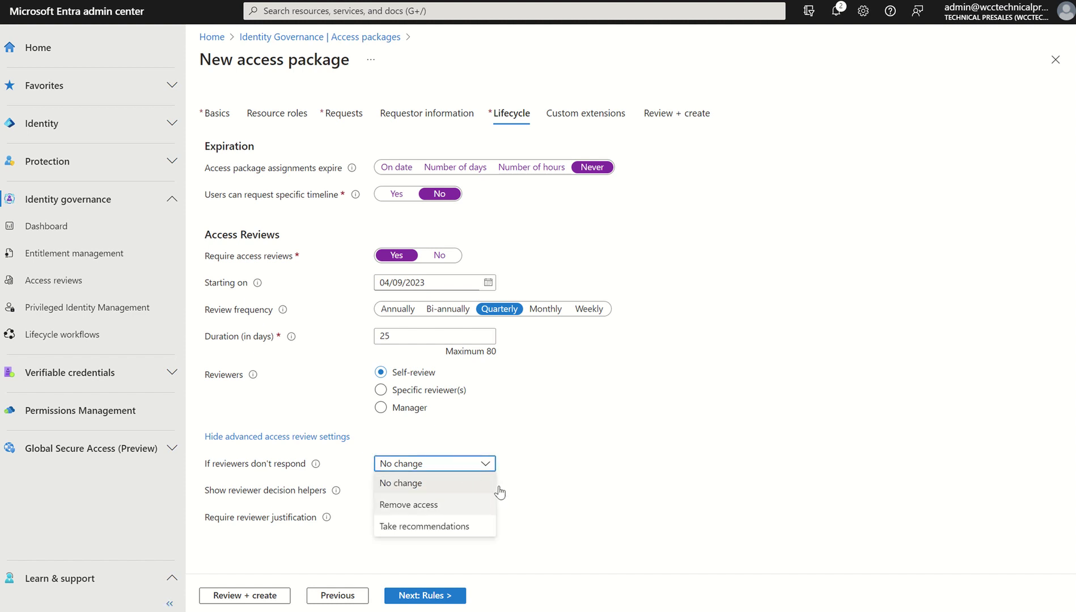
left_click(592, 456)
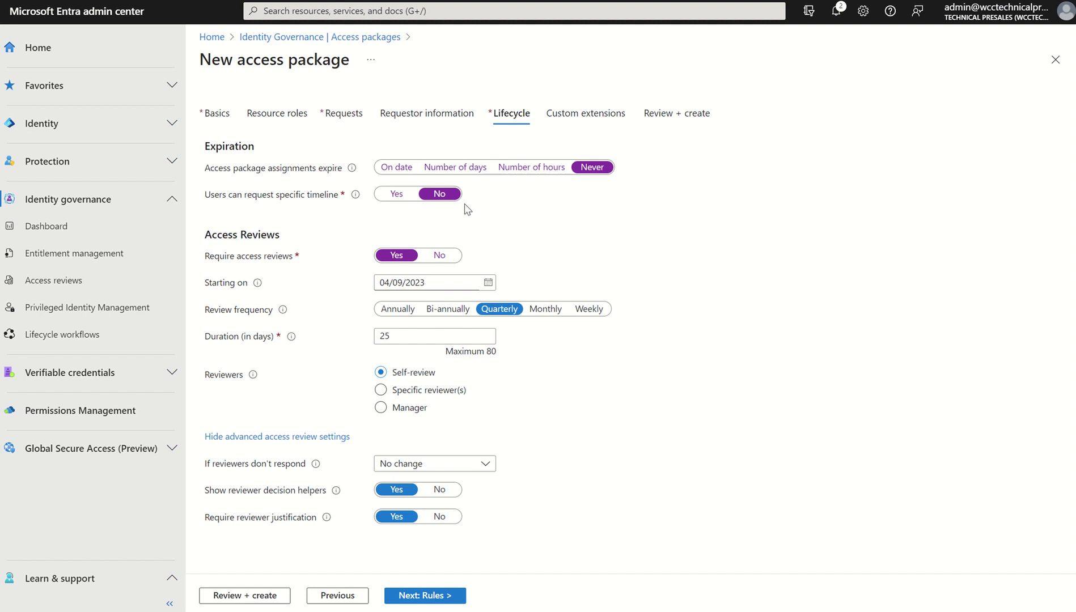
Set access reviews to not required and continue to the custom extensions
left_click(442, 257)
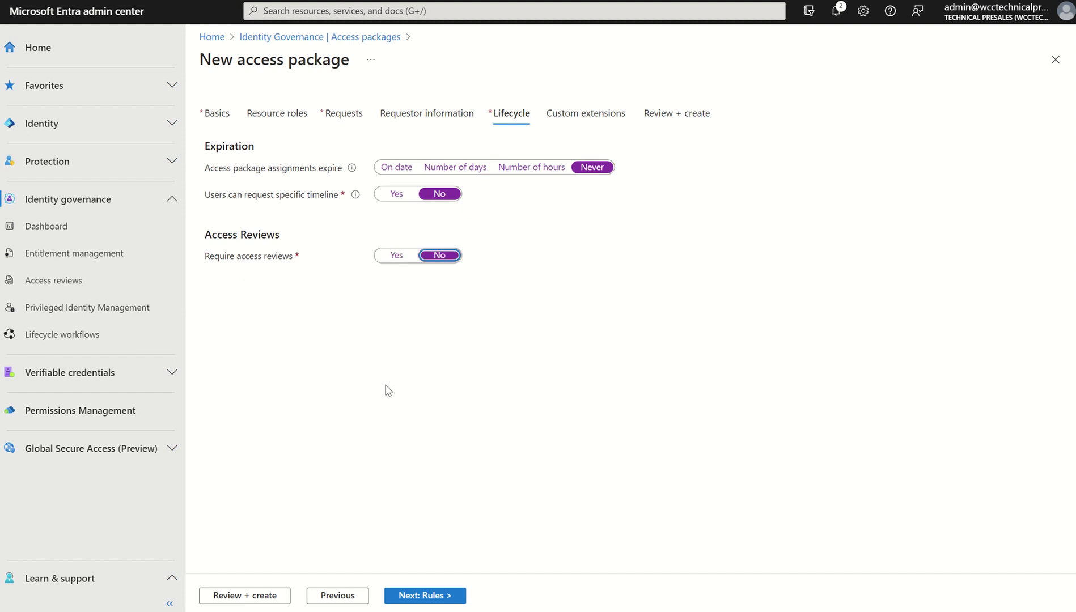
left_click(440, 599)
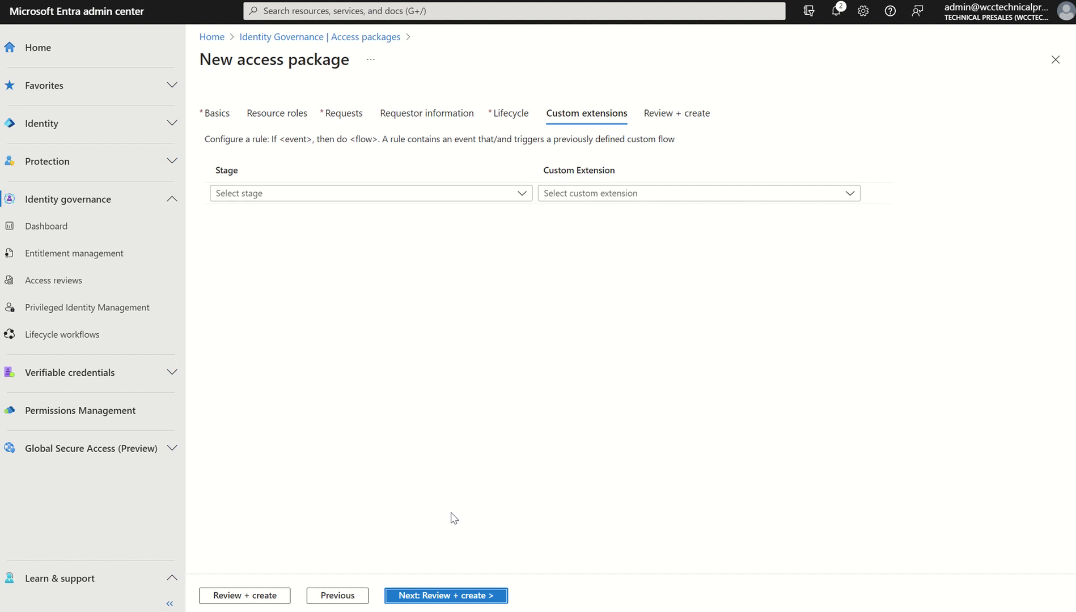
Skip custom extensions, review the configuration summary, and create the Technology AP access package
left_click(414, 596)
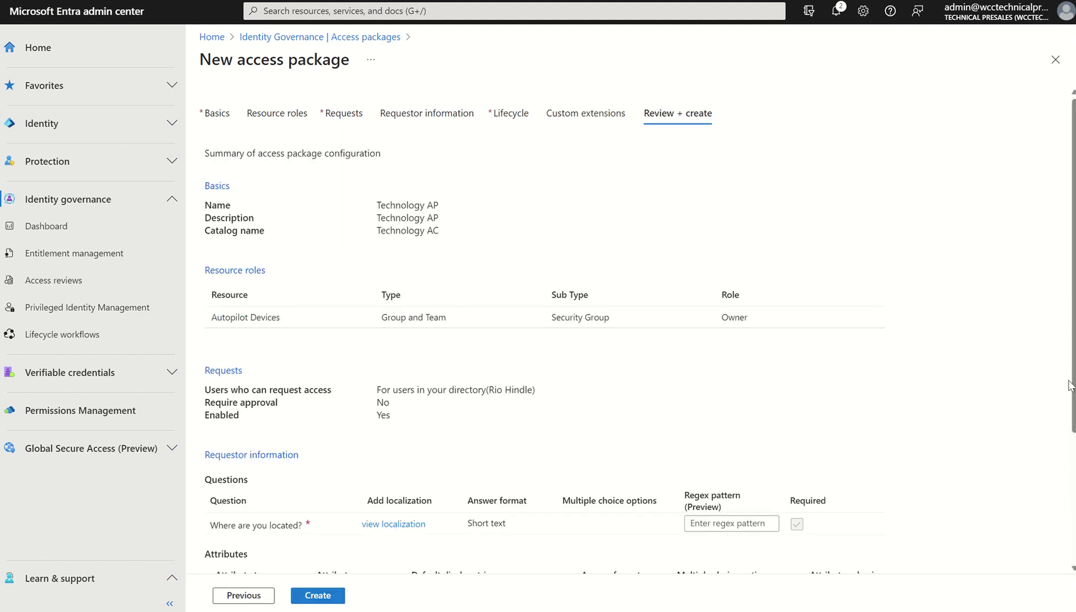
left_click_drag(1071, 393, 1065, 493)
scroll(1065, 493, "up", 3)
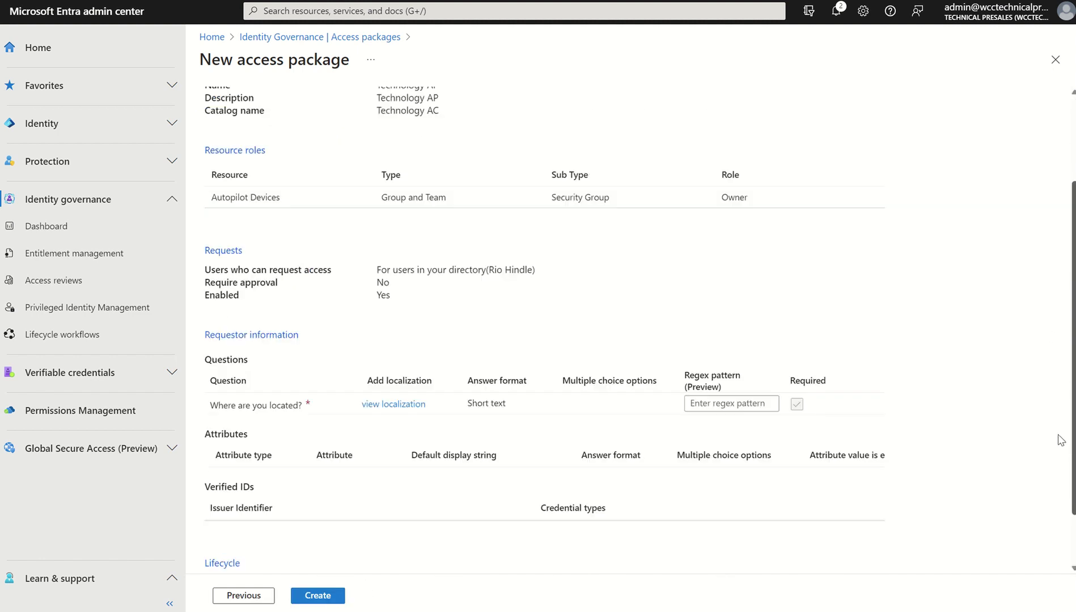
left_click(318, 595)
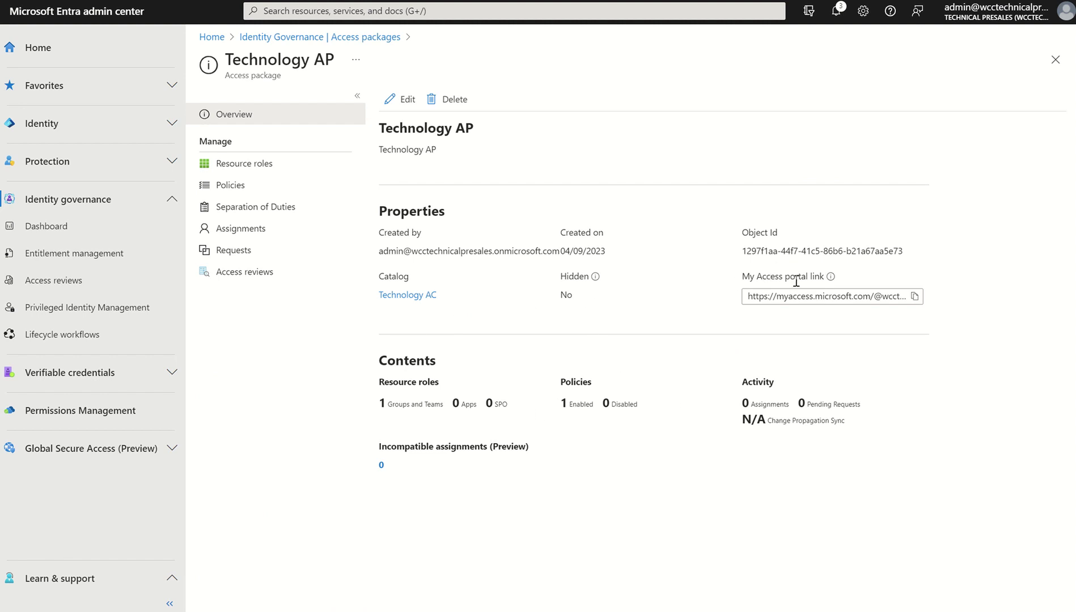
Copy the Technology AP package's My Access portal link and open it in the requesting user's browser
left_click(914, 296)
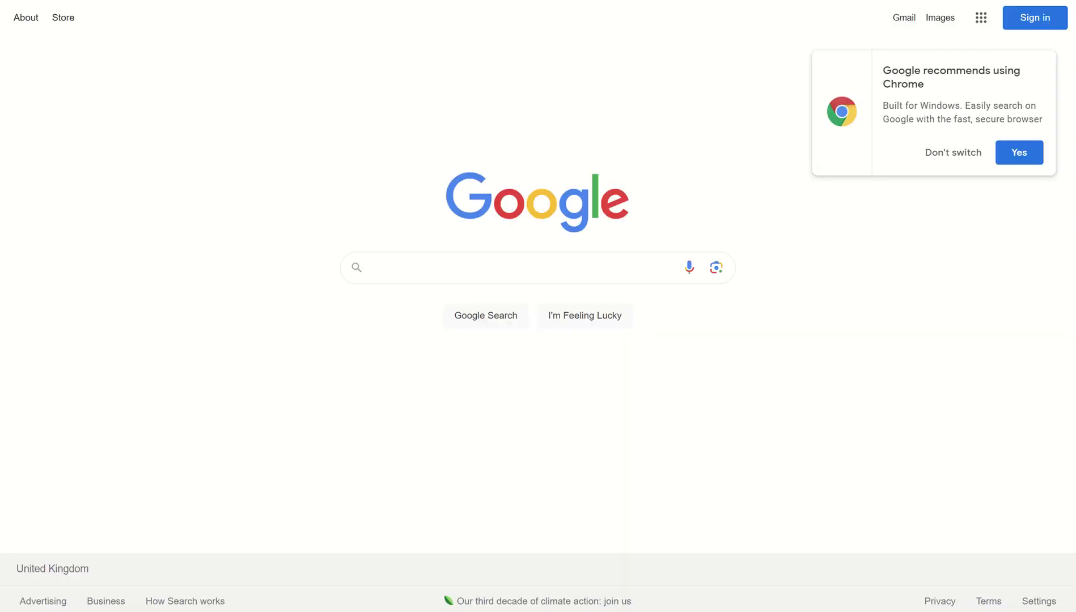
key("ctrl+l")
key("ctrl+v")
key("Return")
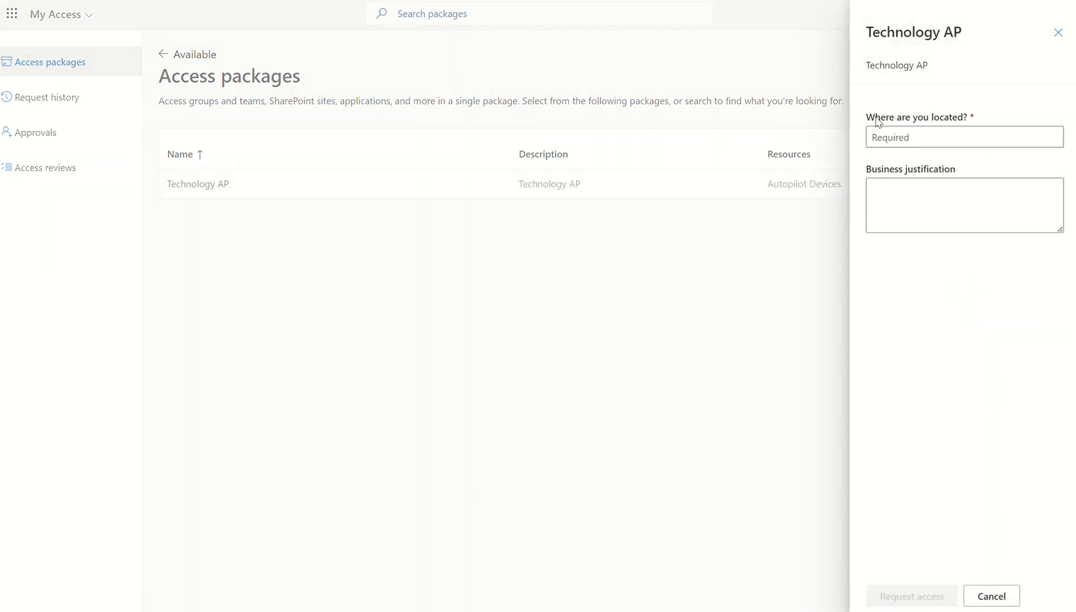
Request access to Technology AP with "London" as the location and "Require access for work" as the business justification
left_click(927, 133)
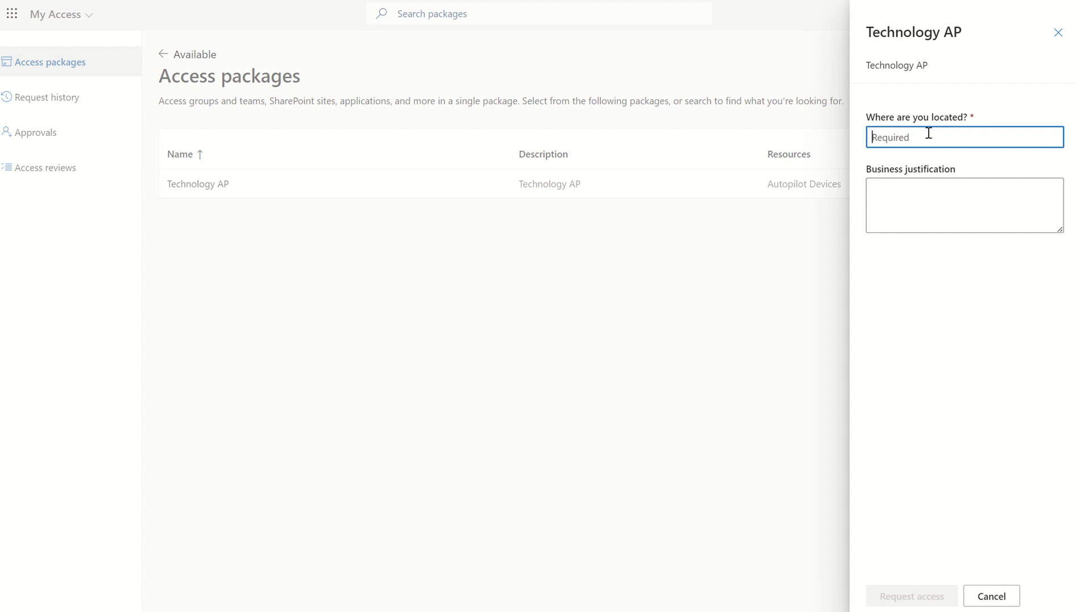
type("London")
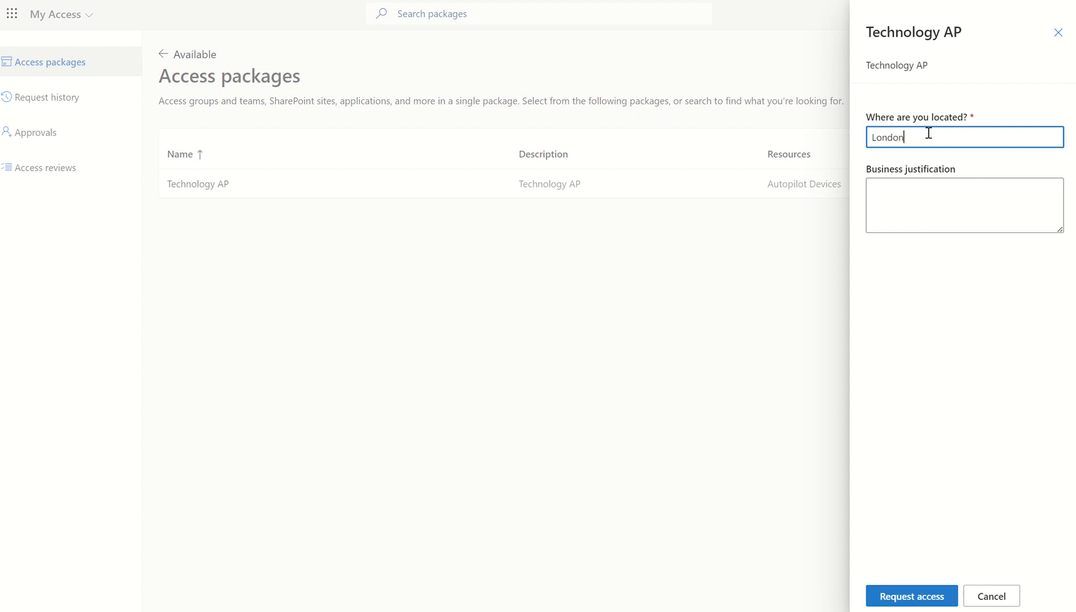
left_click(909, 211)
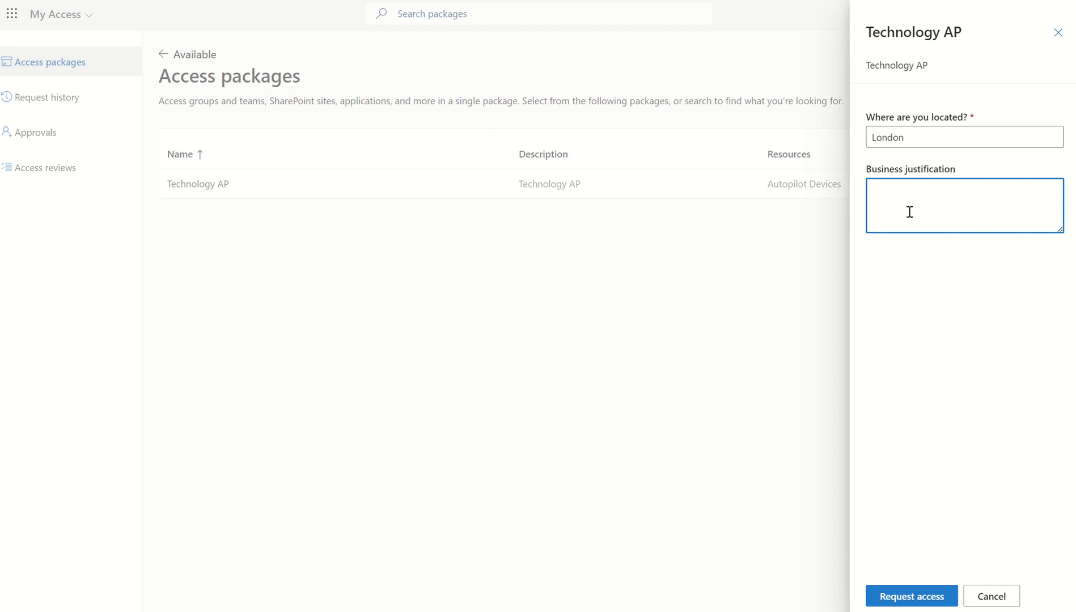
type("Require access for work")
left_click(901, 595)
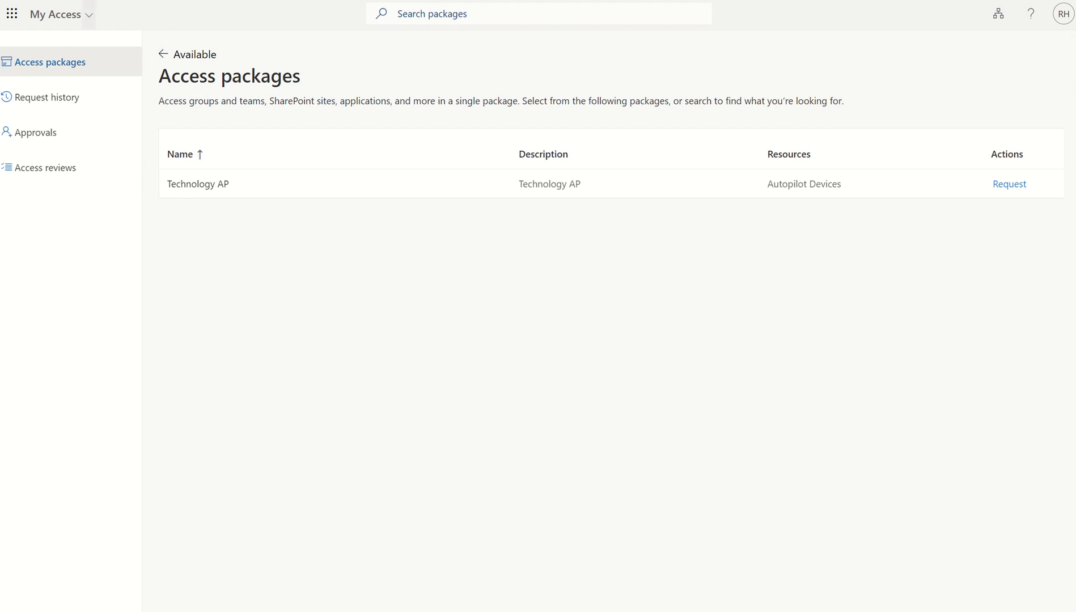
Reload the package page, dismiss the Technology AP request details, and check the request's status in the request history
key("F5")
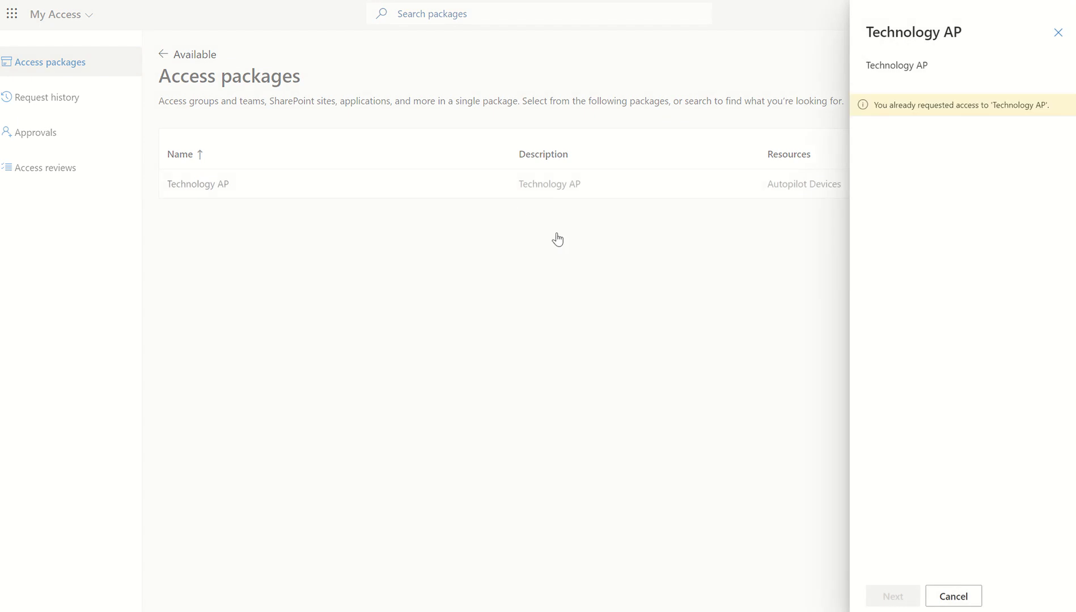
left_click(1058, 33)
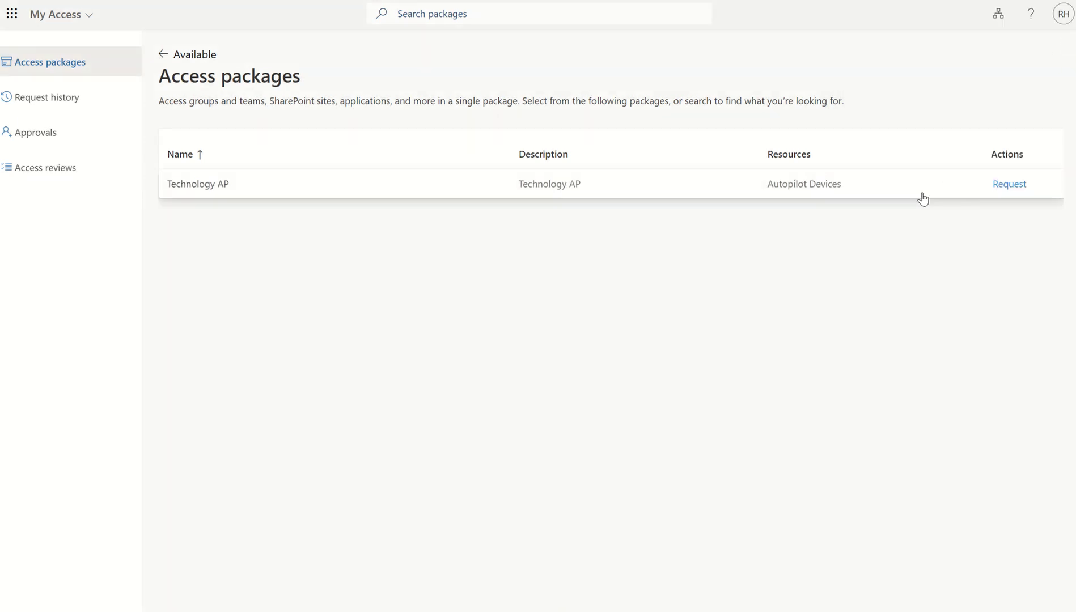
left_click(65, 106)
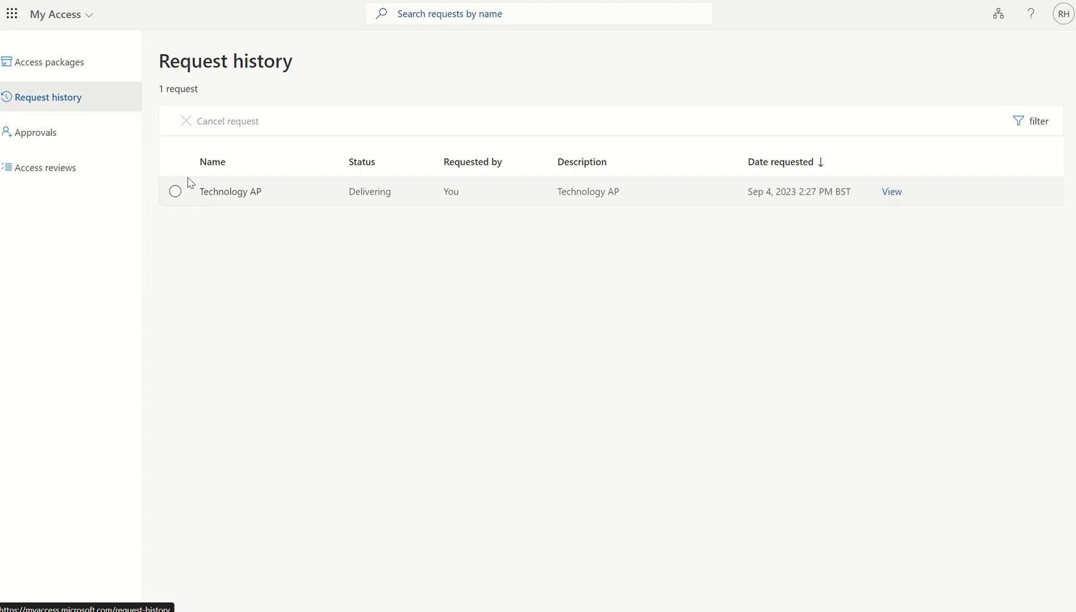
left_click_drag(350, 195, 406, 192)
left_click(384, 258)
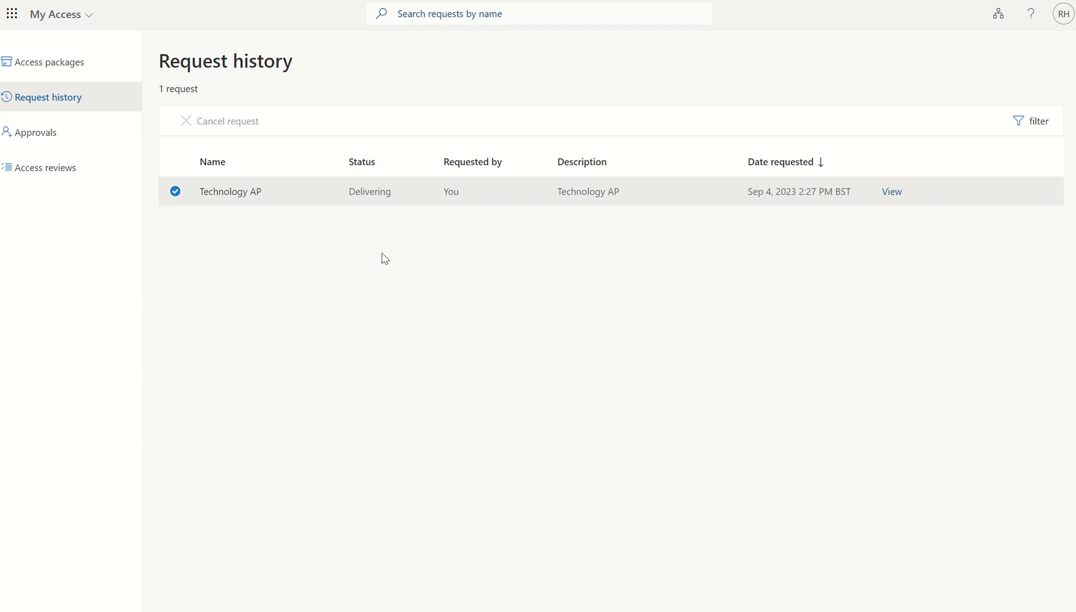
Examine the completed and pending approvals, and the access reviews for access packages
left_click(34, 131)
left_click(231, 126)
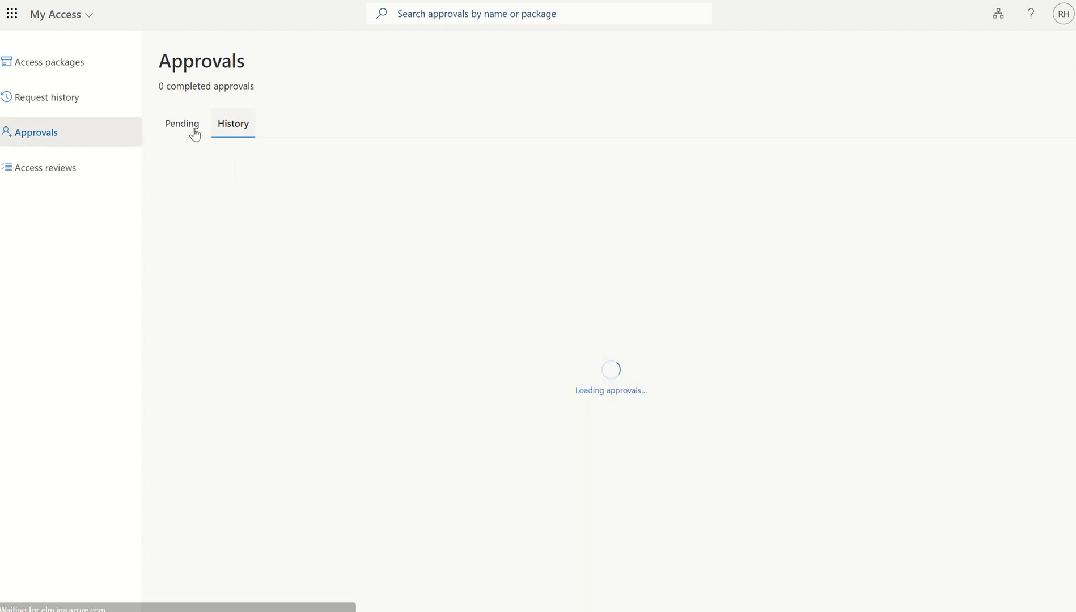
left_click(193, 131)
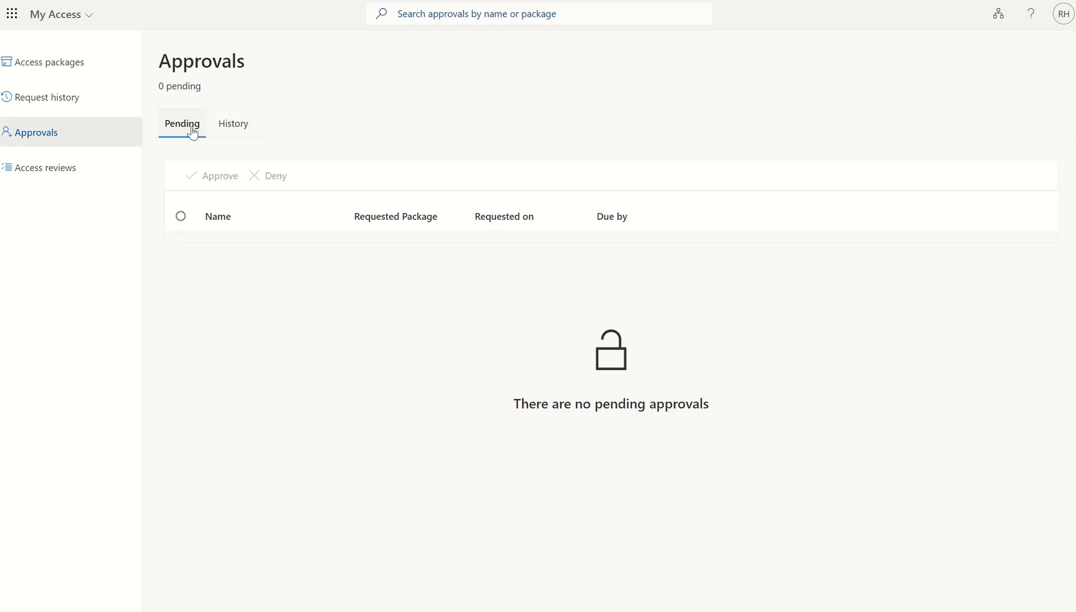
left_click(69, 173)
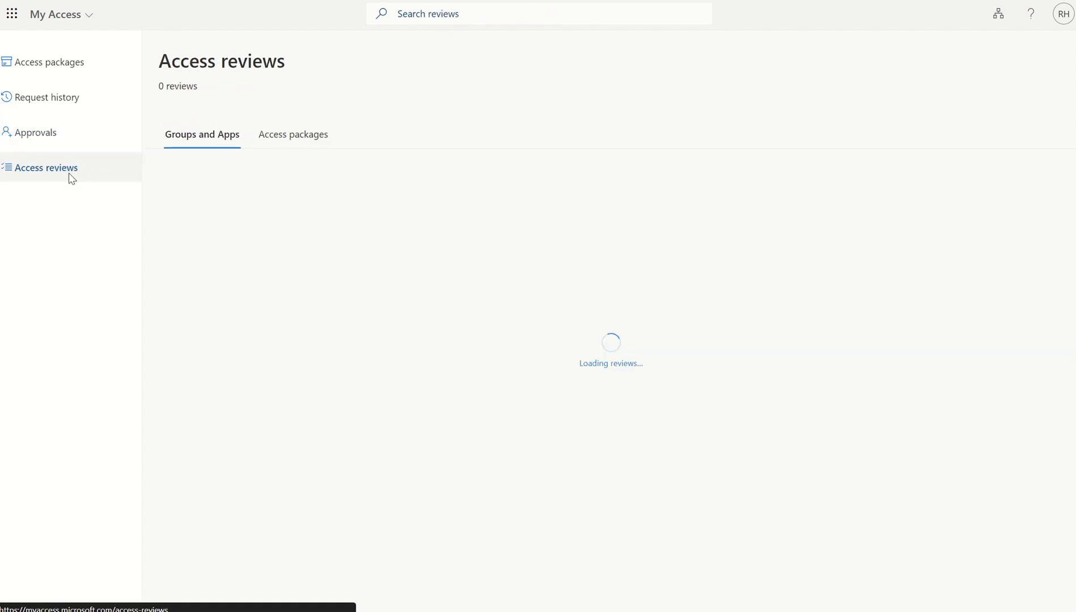
left_click(276, 142)
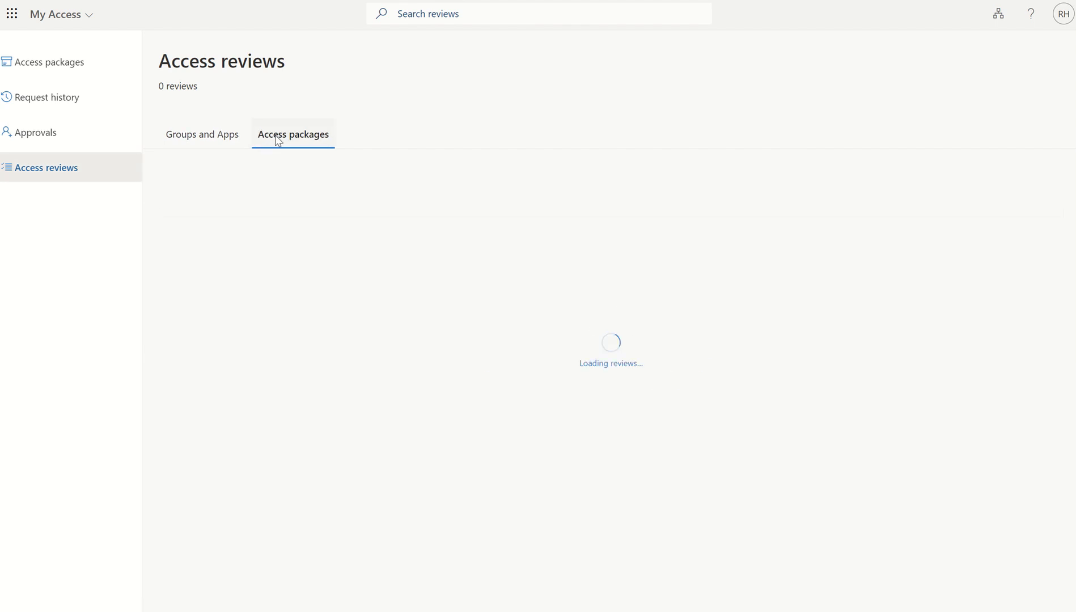
Recheck the request history and examine the active Technology AP package along with its available actions
left_click(63, 102)
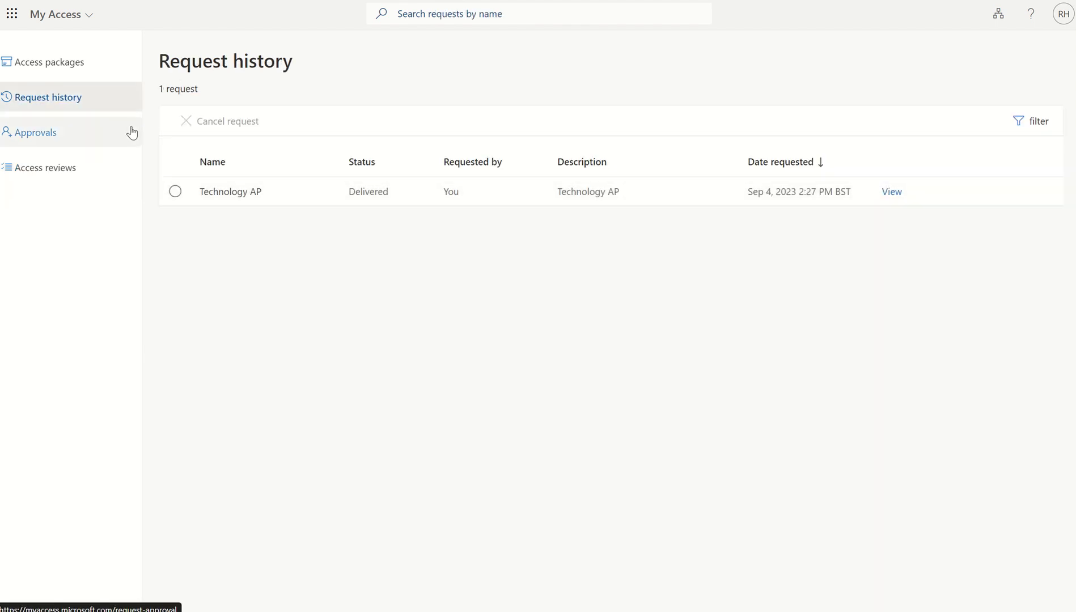
left_click(62, 78)
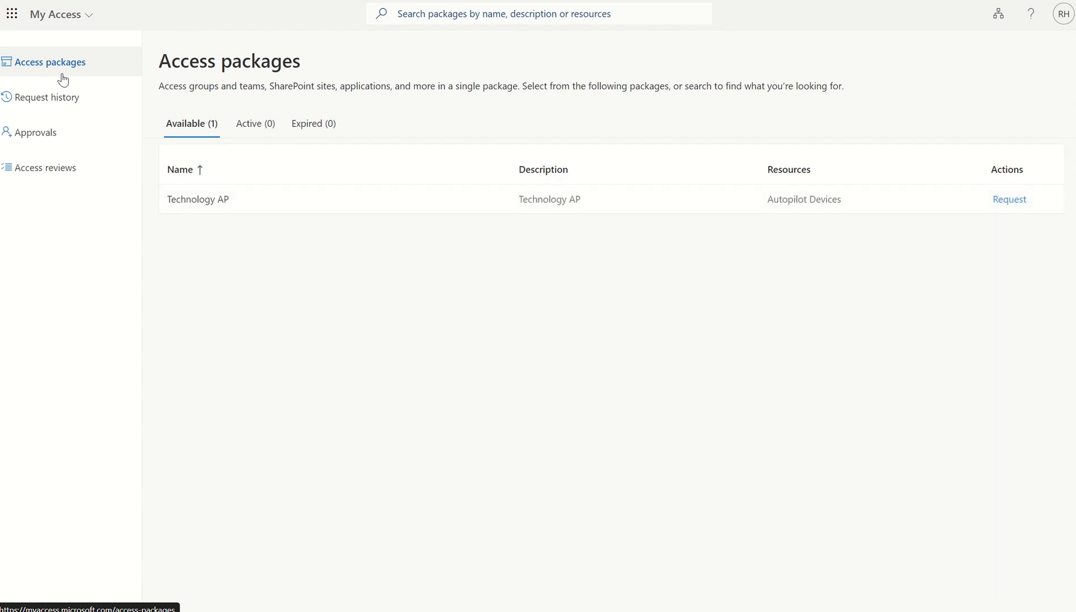
left_click(255, 128)
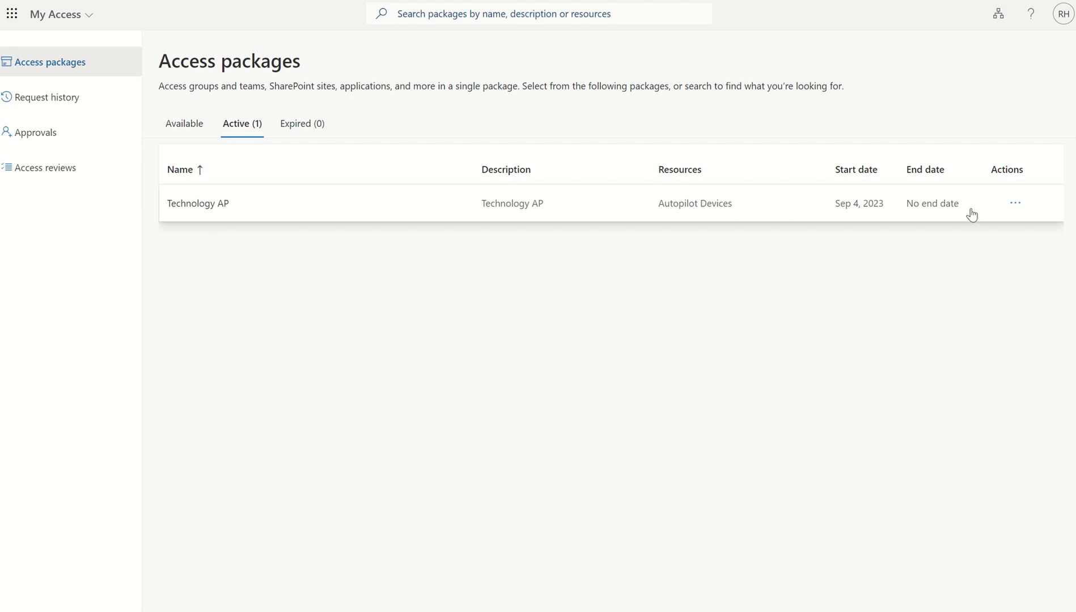
left_click(1014, 205)
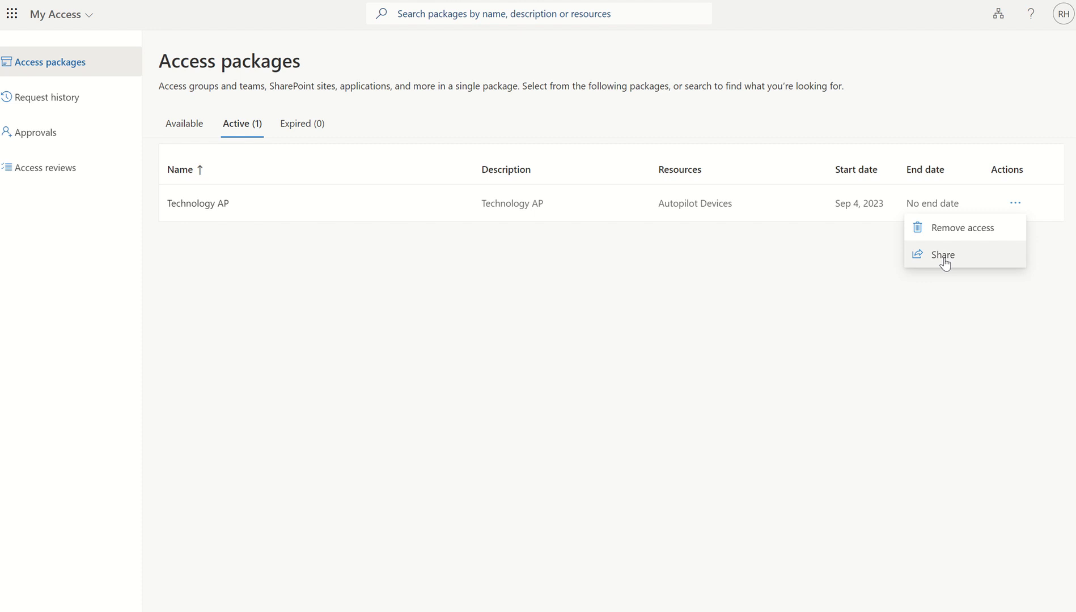
left_click(736, 331)
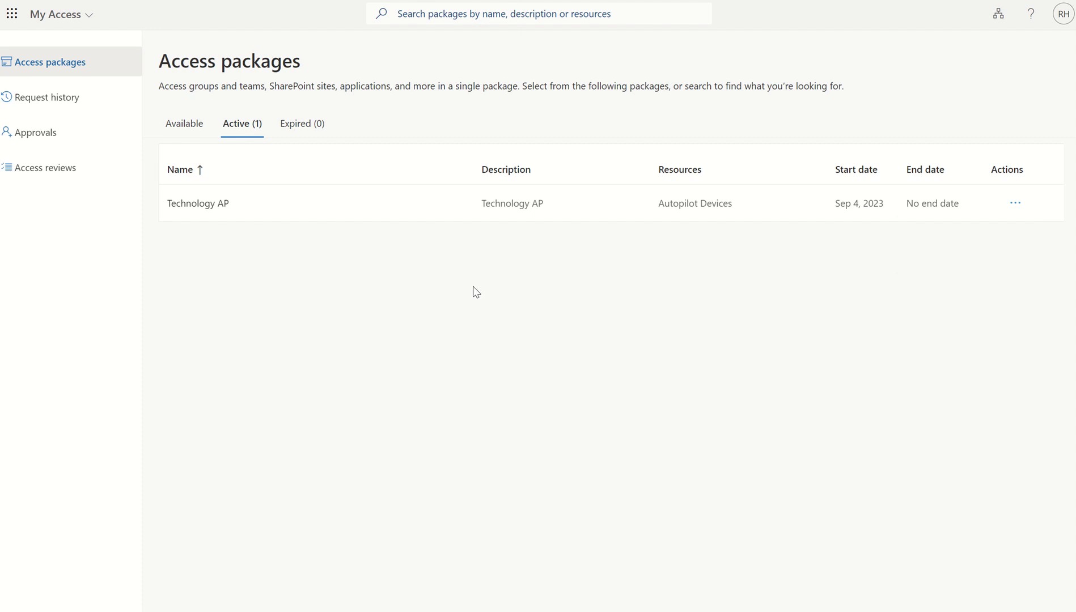